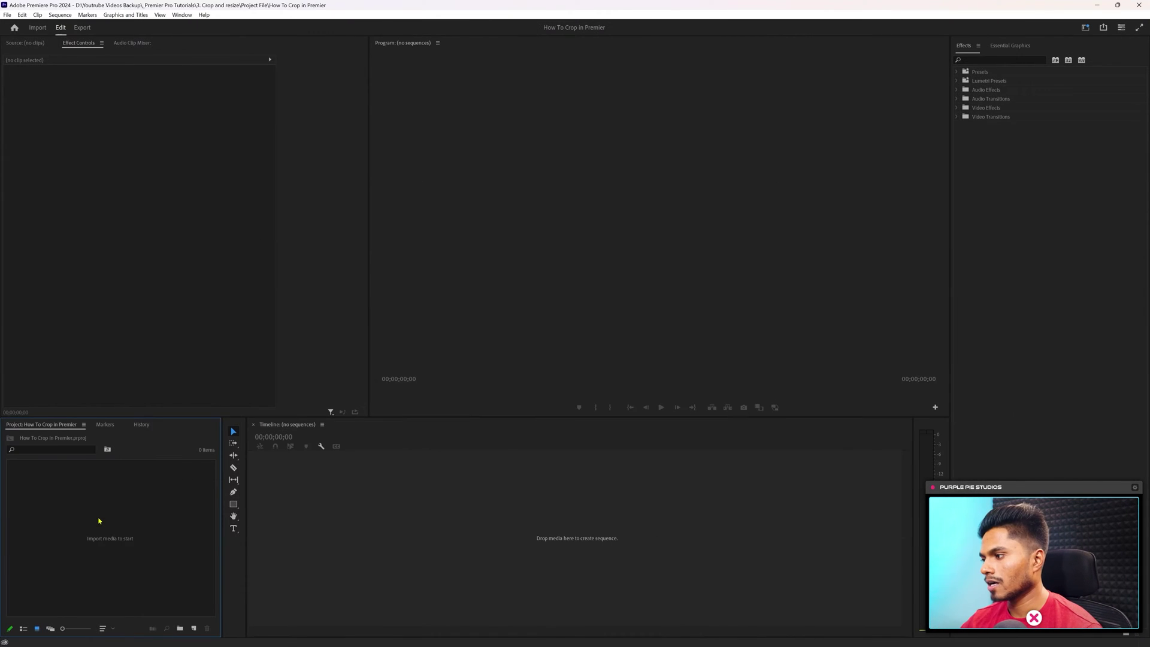
Import Sample Video.mp4 and drop it on the empty timeline to create a Sample Video sequence.
{"action": "double_click", "coordinate": [192, 396]}
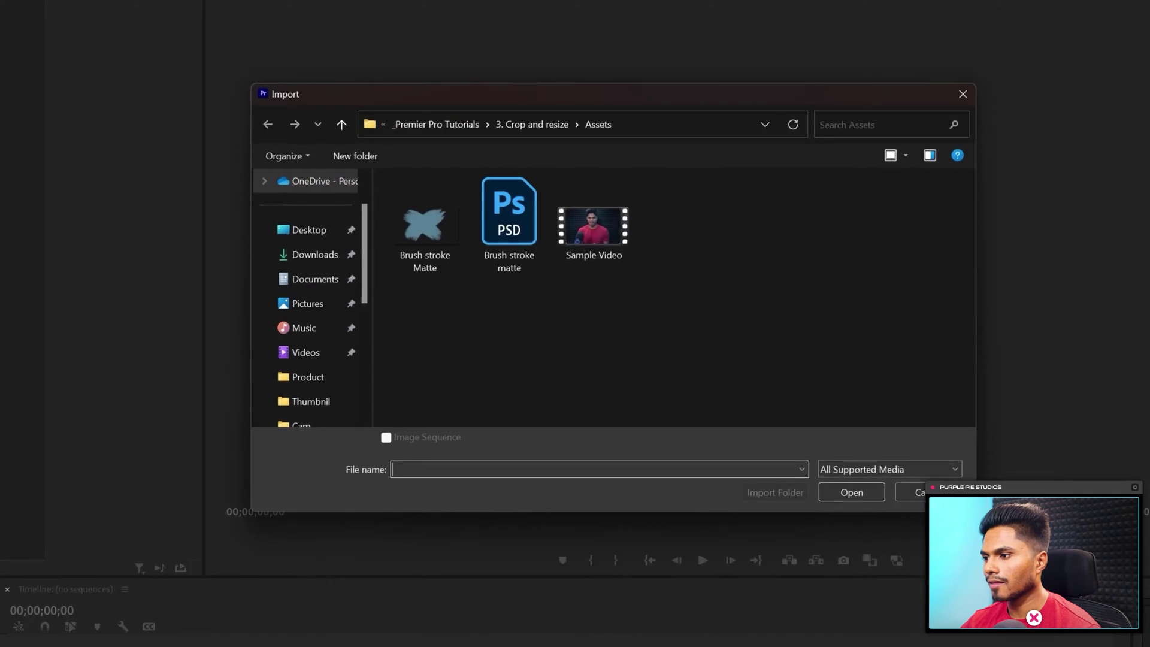
{"action": "left_click", "coordinate": [562, 273]}
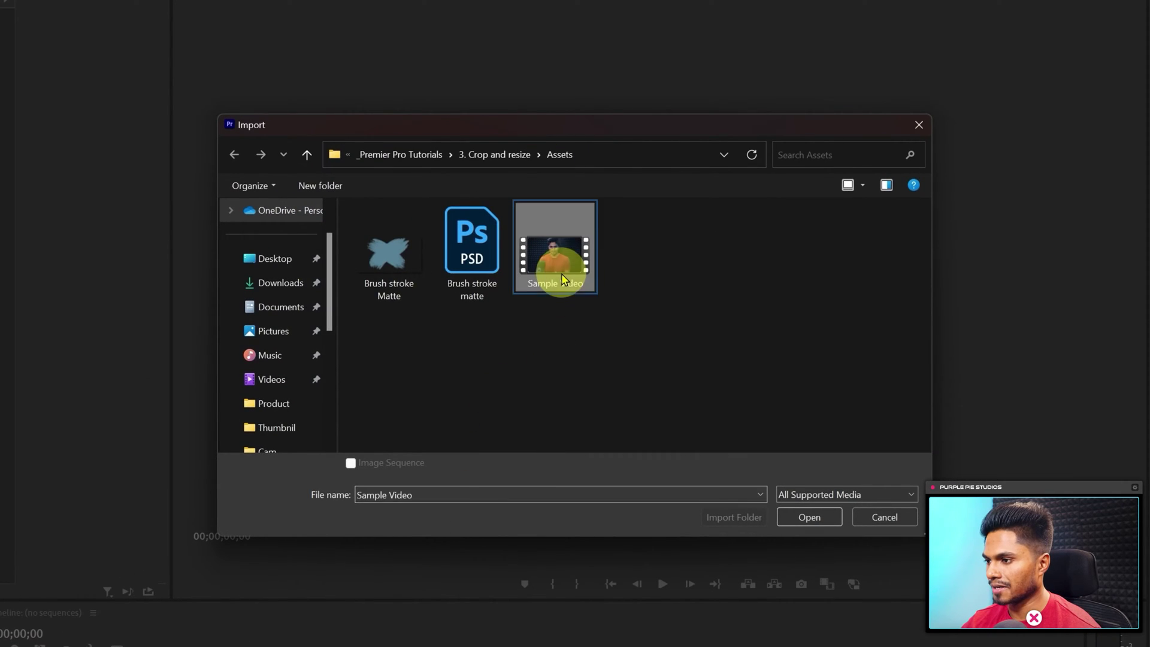
{"action": "left_click", "coordinate": [809, 516]}
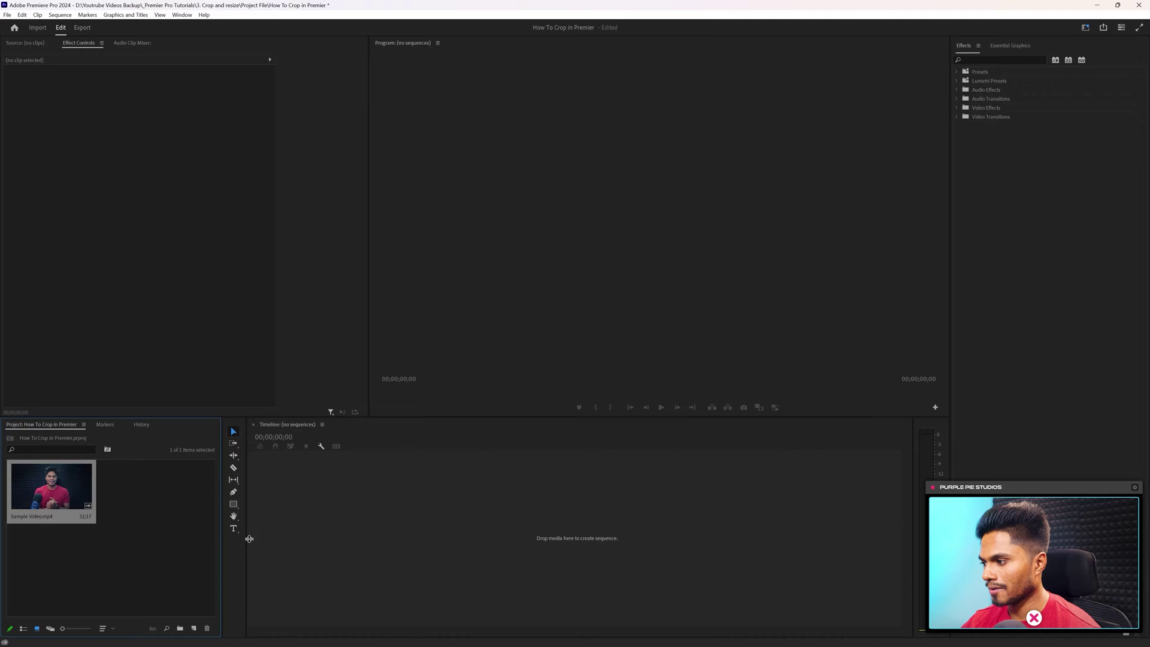
{"action": "left_click_drag", "start_coordinate": [68, 423], "coordinate": [443, 474]}
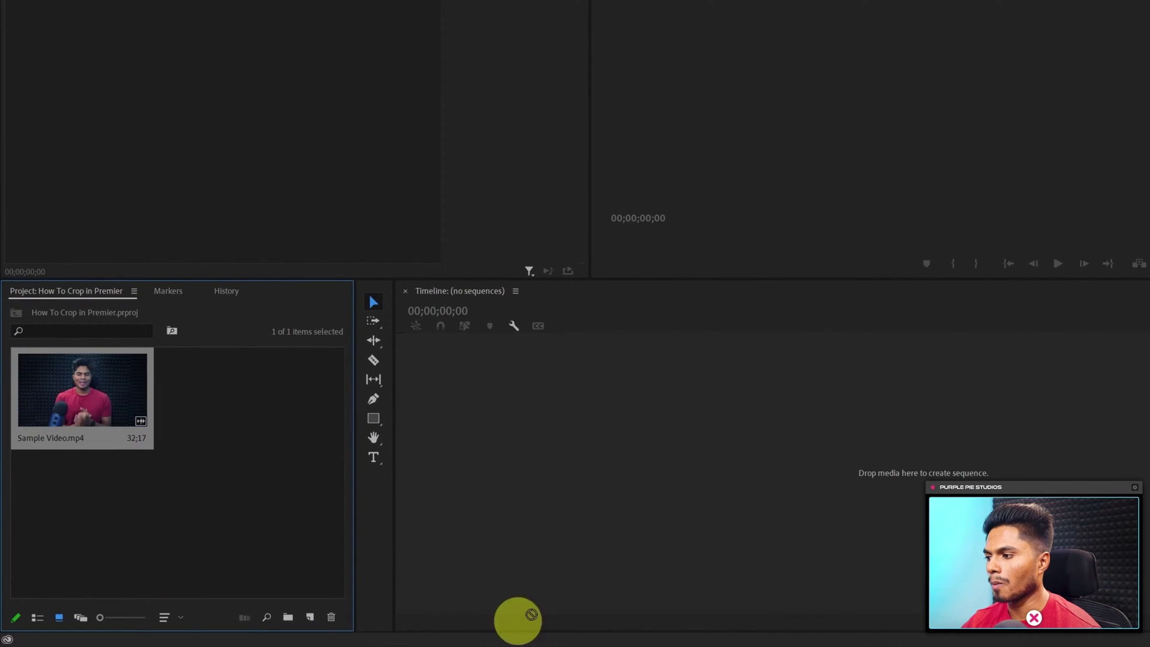
{"action": "left_click_drag", "start_coordinate": [513, 448], "coordinate": [516, 451]}
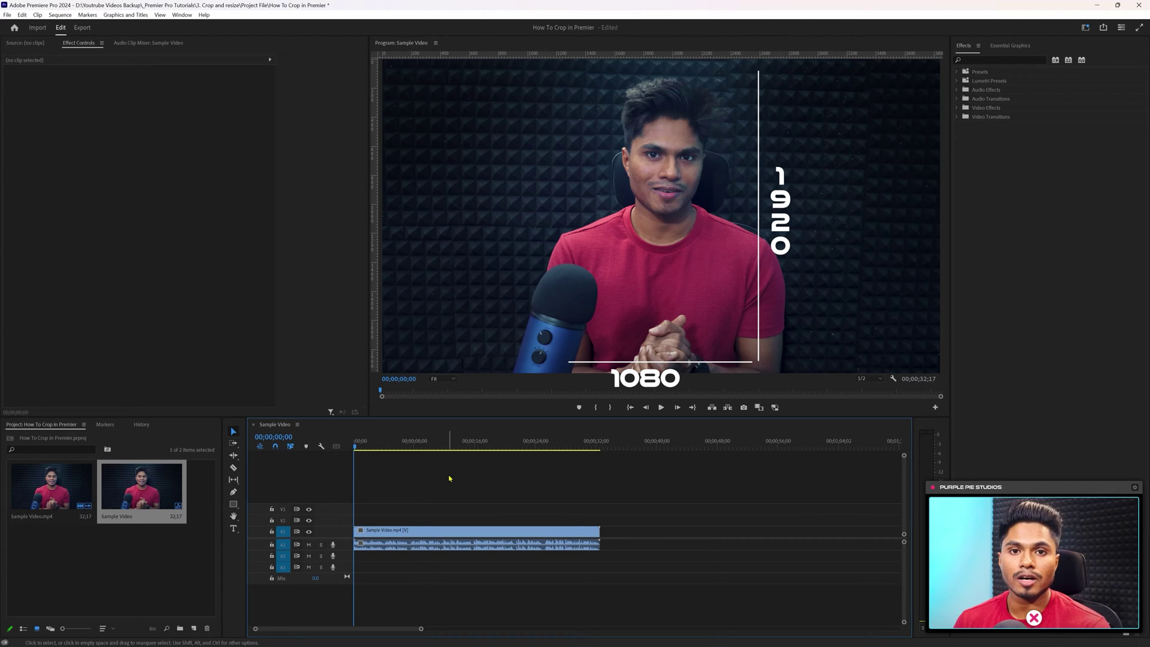
Change the sequence frame size to 1080 × 1920 with a 29.97 timebase, accepting preview deletion.
{"action": "left_click", "coordinate": [447, 479]}
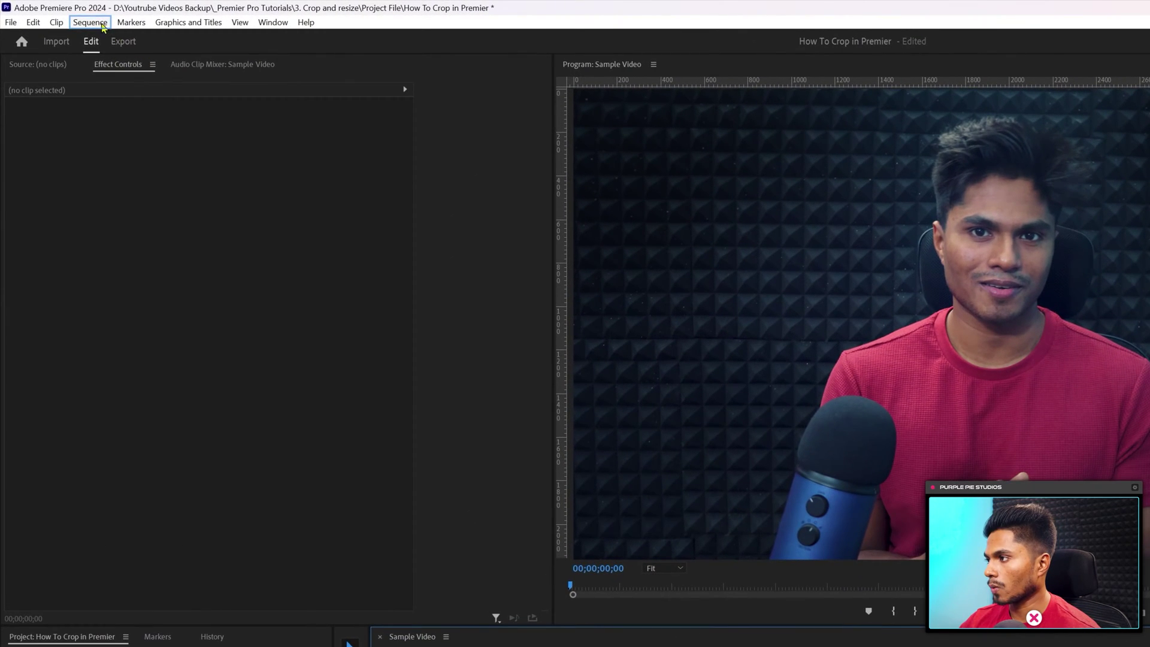
{"action": "left_click", "coordinate": [90, 22]}
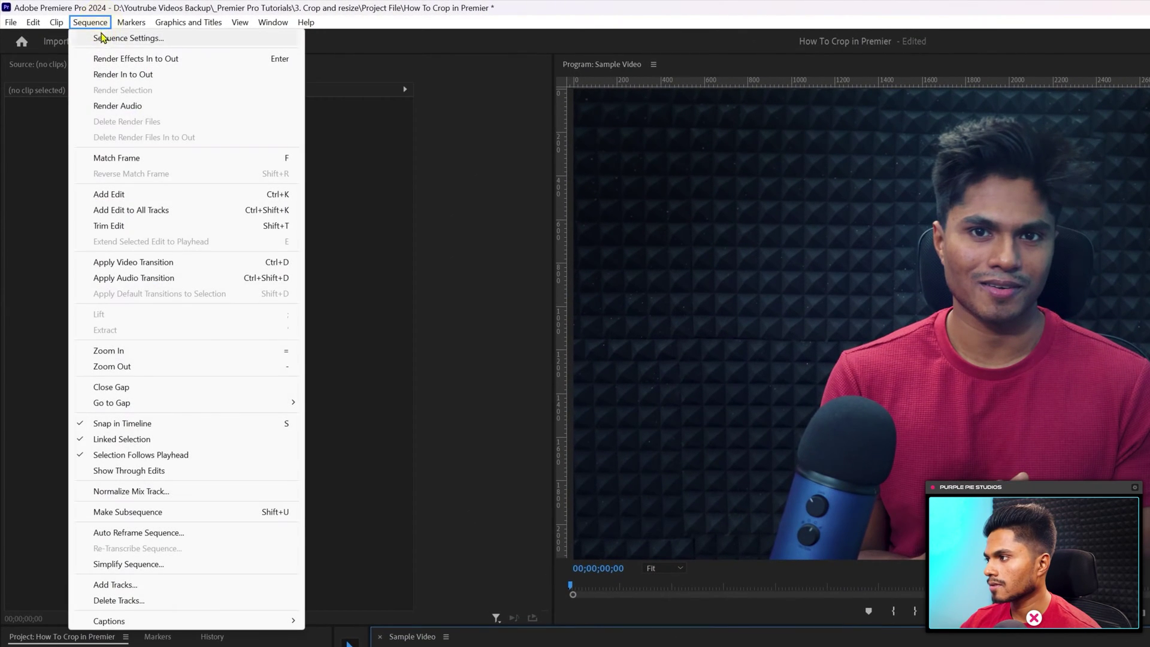
{"action": "left_click", "coordinate": [116, 46]}
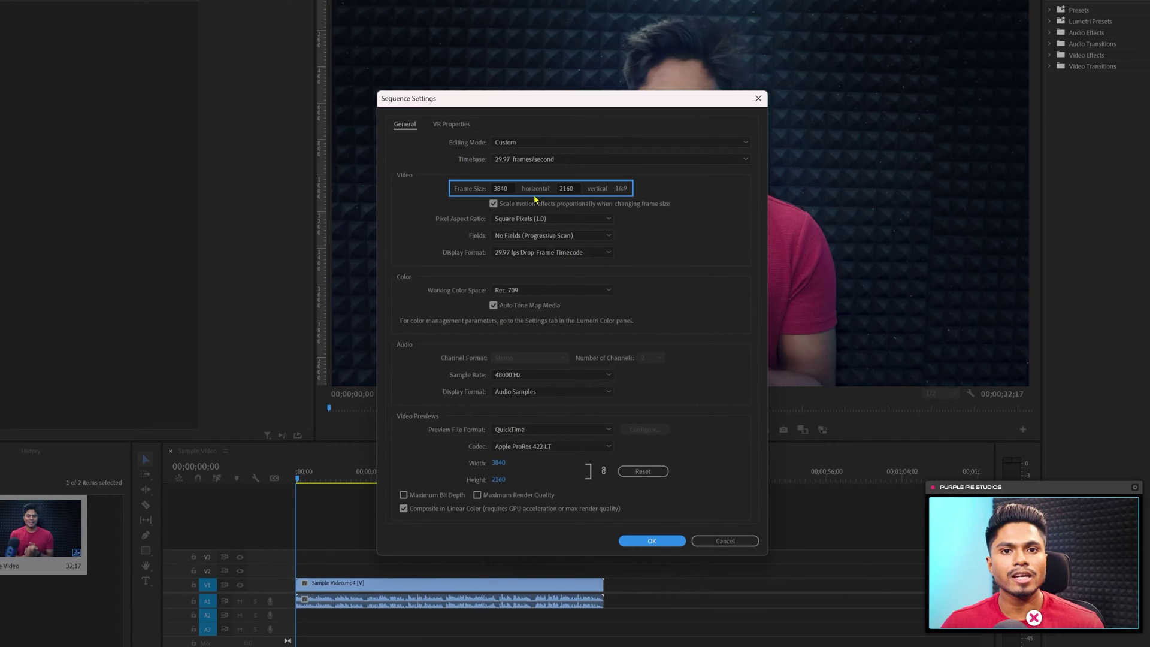
{"action": "left_click", "coordinate": [506, 188]}
{"action": "type", "text": "1080"}
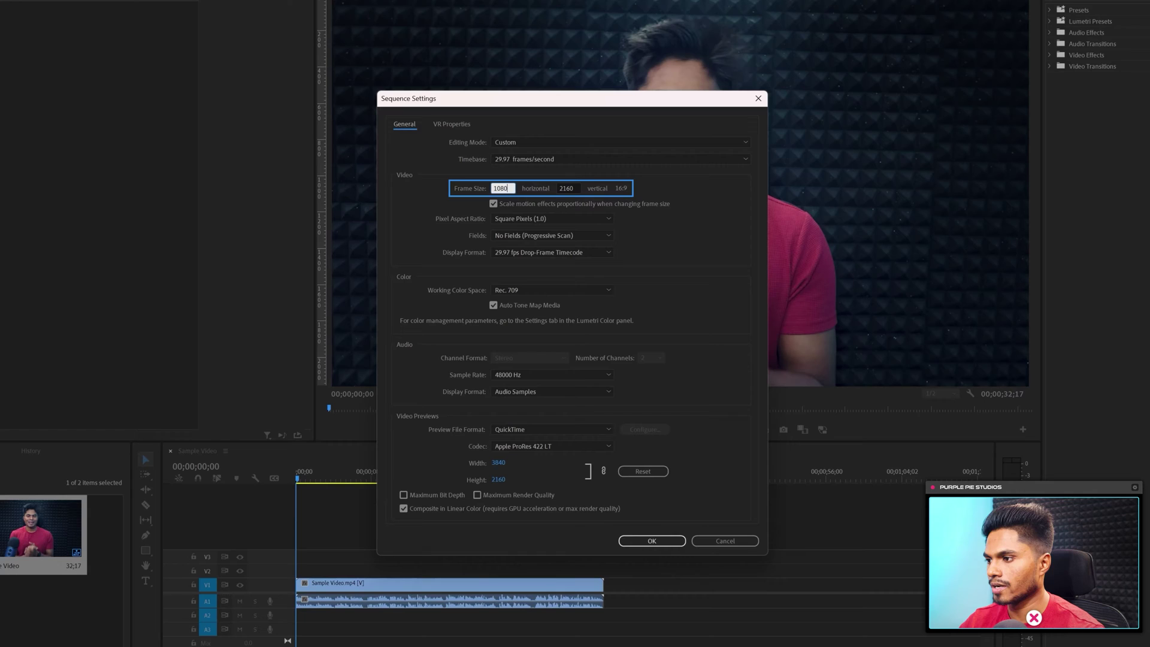
{"action": "left_click", "coordinate": [562, 189]}
{"action": "type", "text": "1920"}
{"action": "key", "text": "Tab"}
{"action": "left_click", "coordinate": [569, 165]}
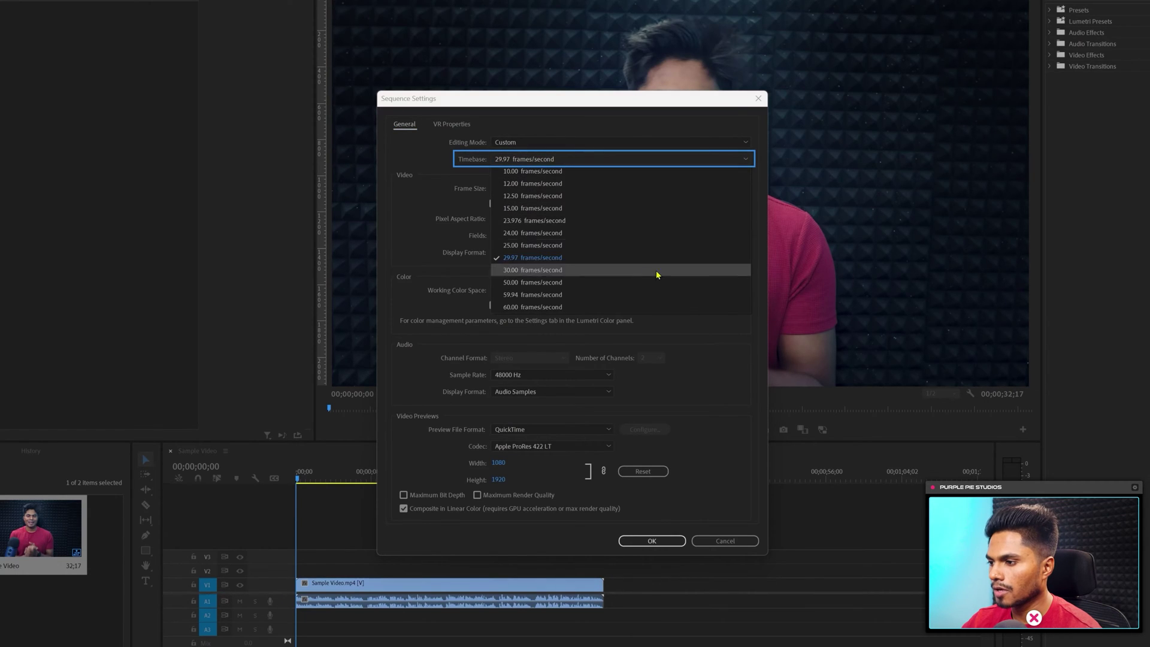
{"action": "left_click", "coordinate": [710, 353]}
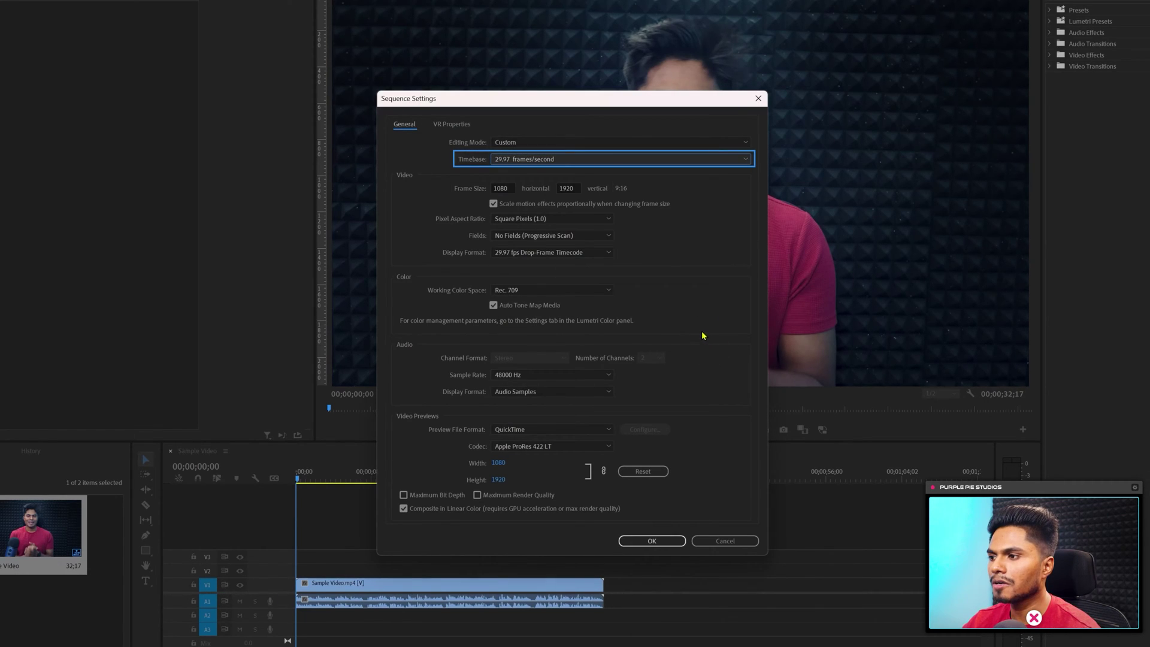
{"action": "left_click", "coordinate": [652, 540]}
{"action": "left_click", "coordinate": [628, 340]}
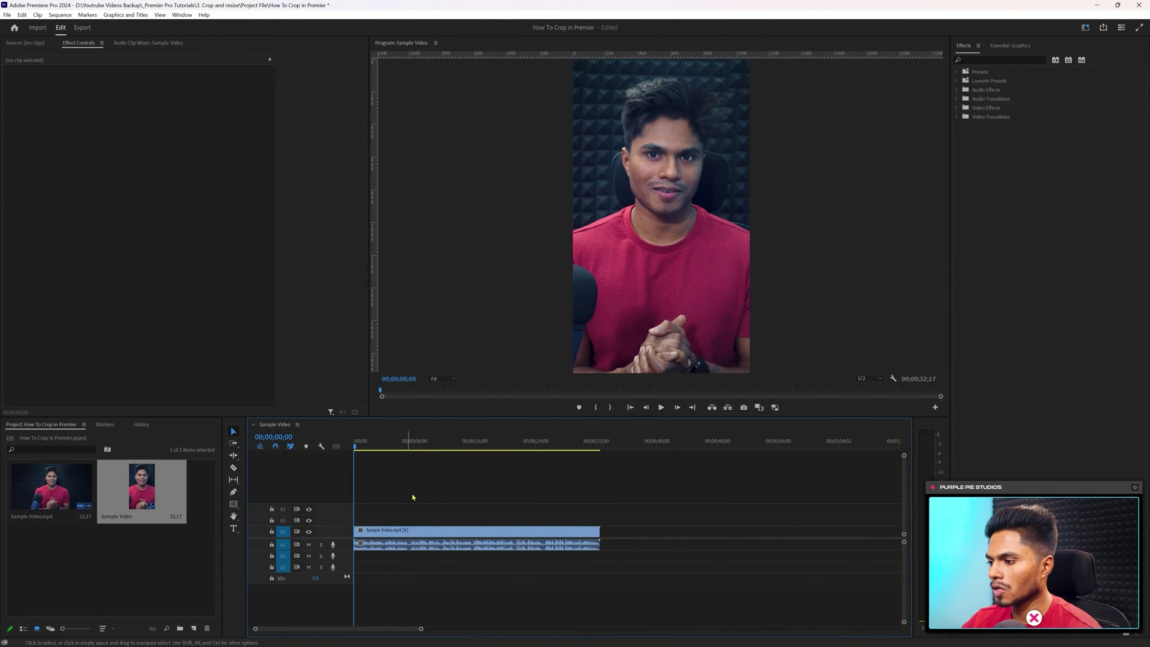
Scale the Sample Video clip to 110 and scrub Position Y to lower the picture.
{"action": "mouse_move", "coordinate": [385, 486]}
{"action": "left_mouse_down"}
{"action": "mouse_move", "coordinate": [398, 526]}
{"action": "mouse_move", "coordinate": [410, 520]}
{"action": "left_mouse_up"}
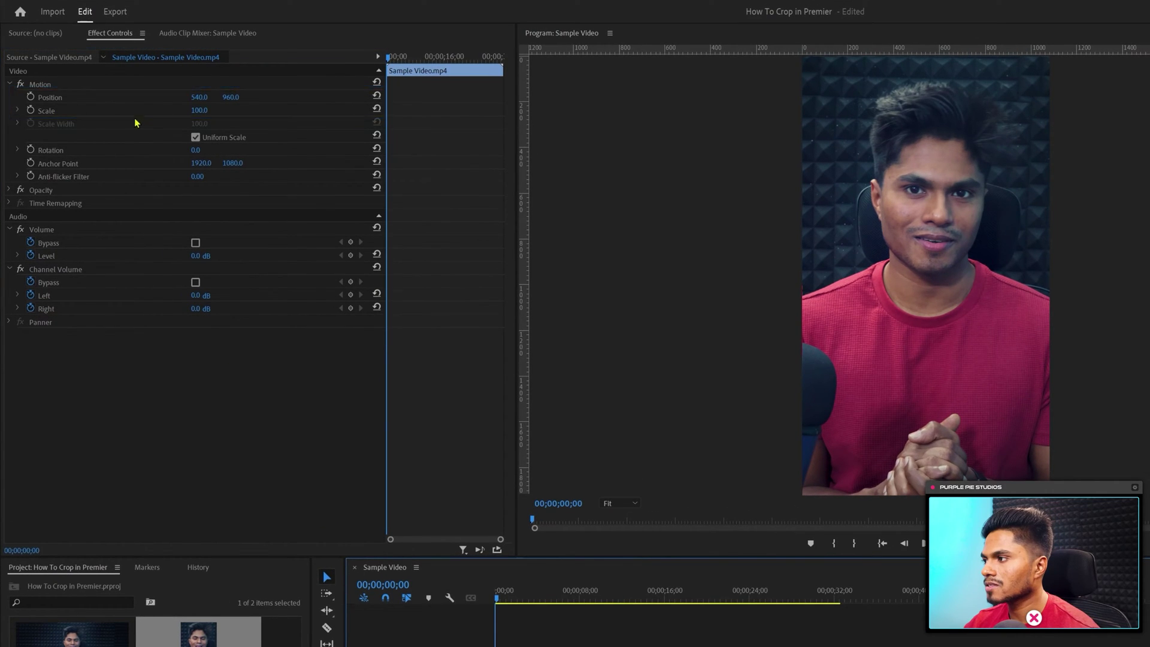
{"action": "left_click", "coordinate": [197, 111]}
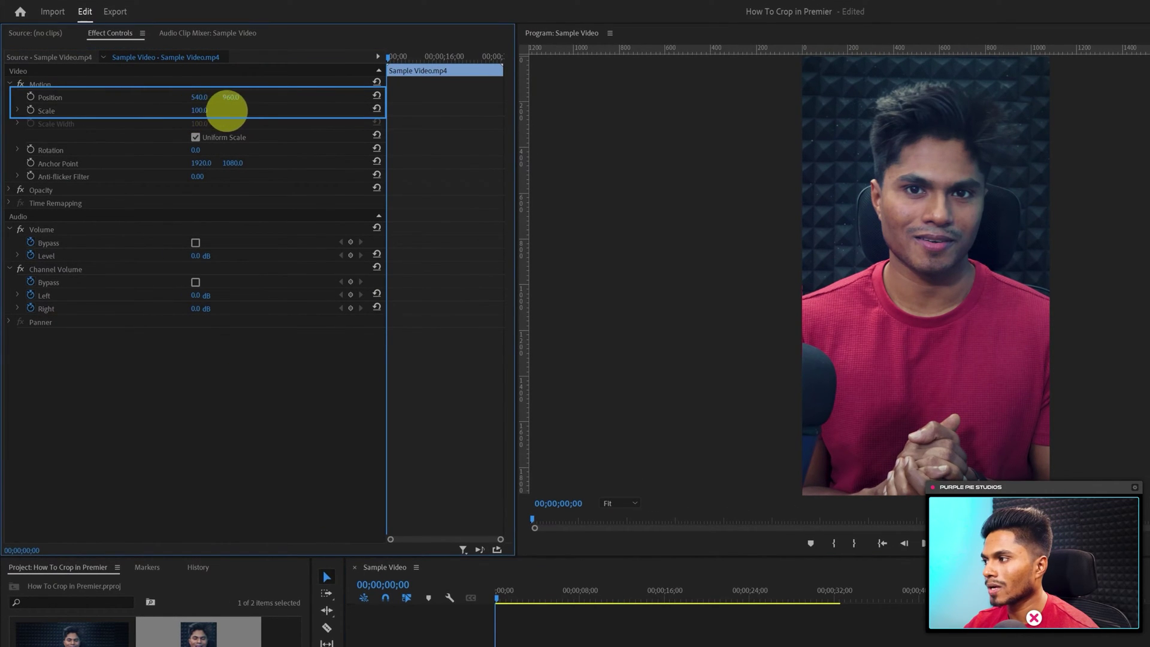
{"action": "left_click", "coordinate": [227, 110]}
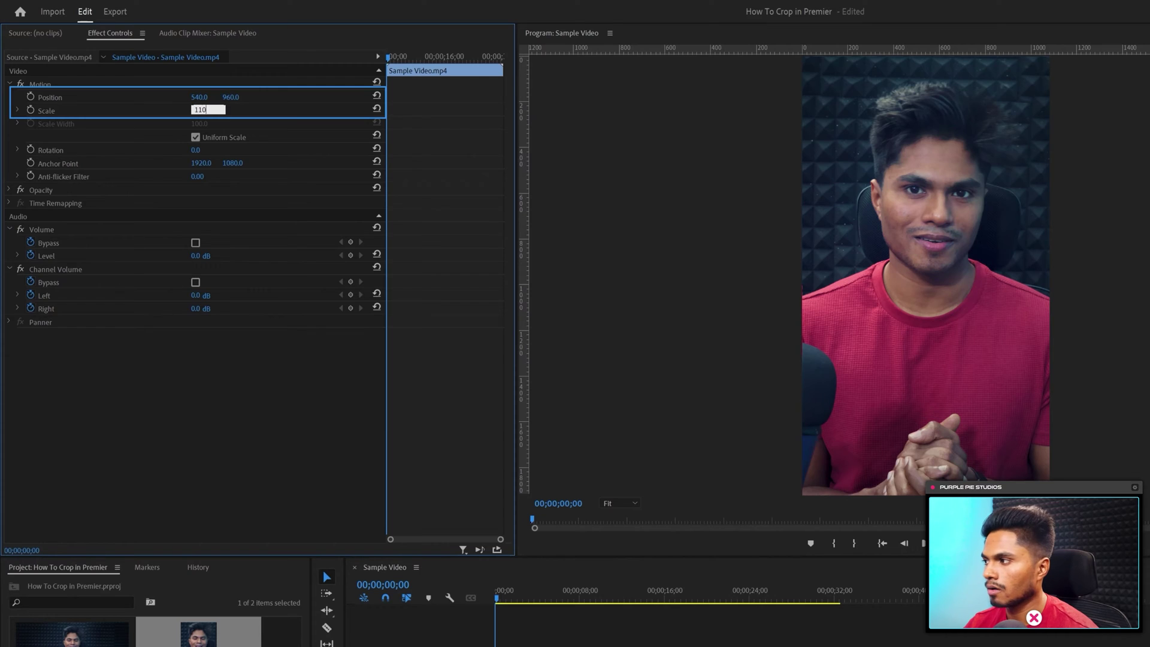
{"action": "key", "text": "Return"}
{"action": "left_click_drag", "start_coordinate": [217, 99], "coordinate": [297, 98]}
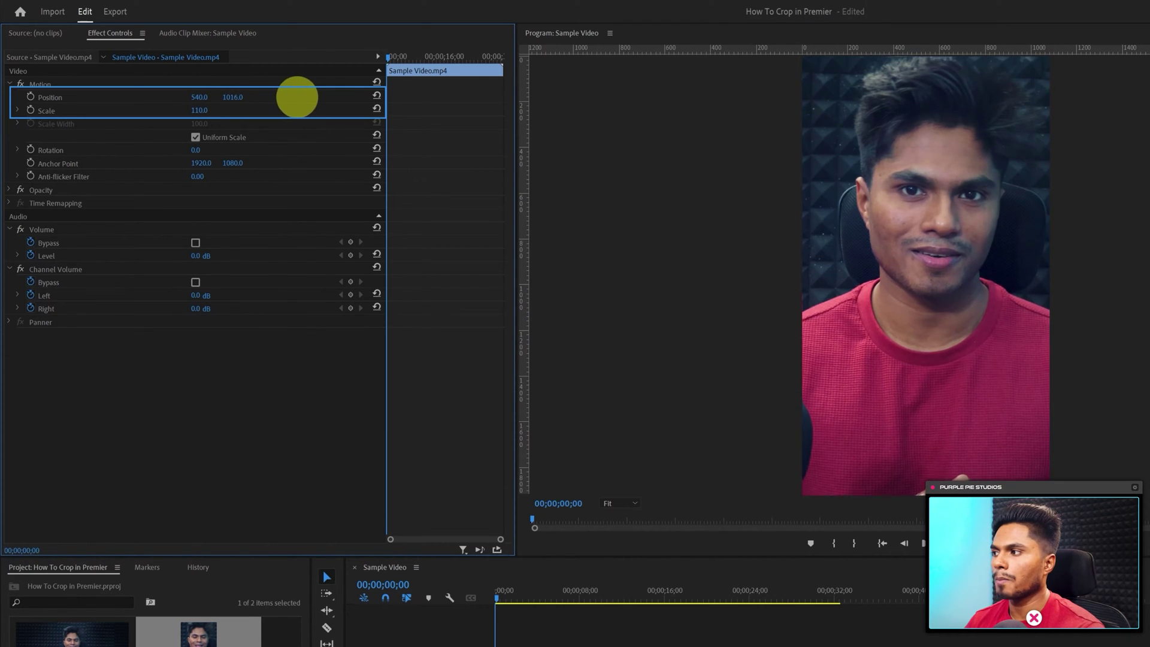
{"action": "left_click", "coordinate": [534, 599]}
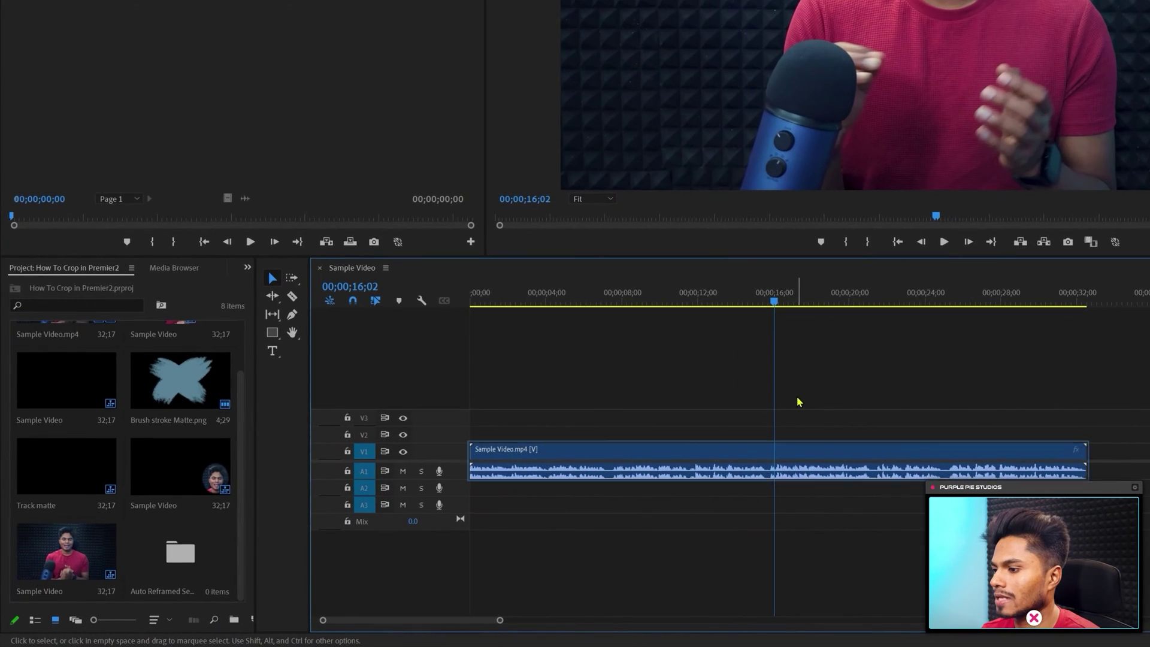
Auto Reframe the sequence at Square 1:1 to create the Sample Video (1x1) sequence.
{"action": "left_click_drag", "start_coordinate": [566, 486], "coordinate": [538, 544]}
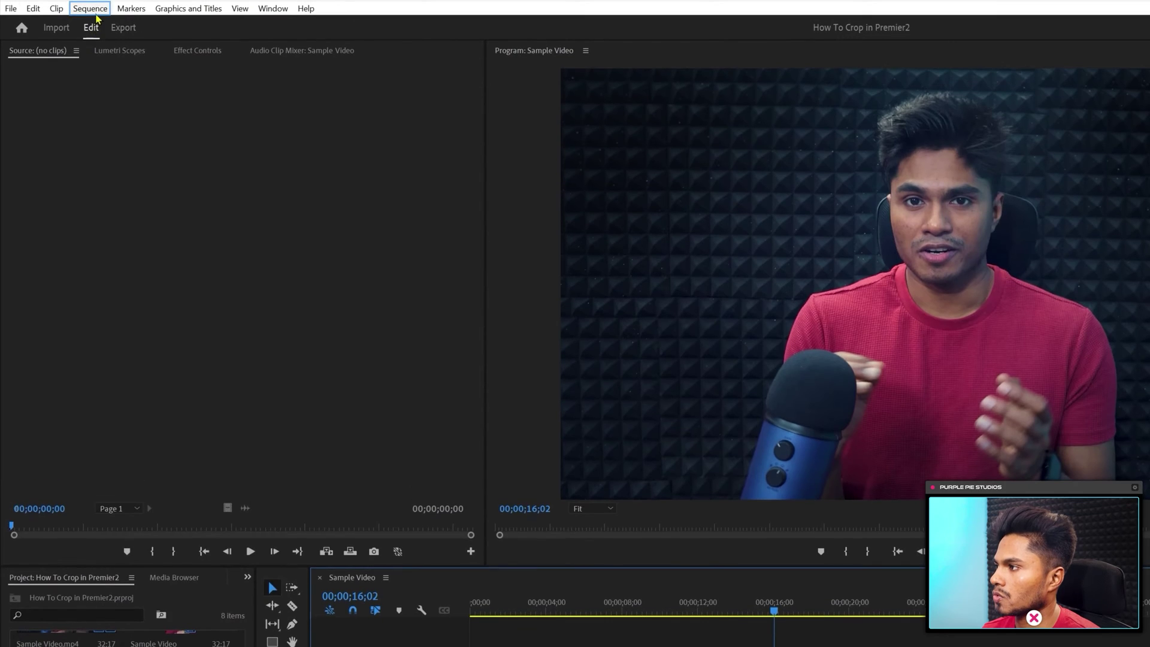
{"action": "left_click", "coordinate": [89, 9]}
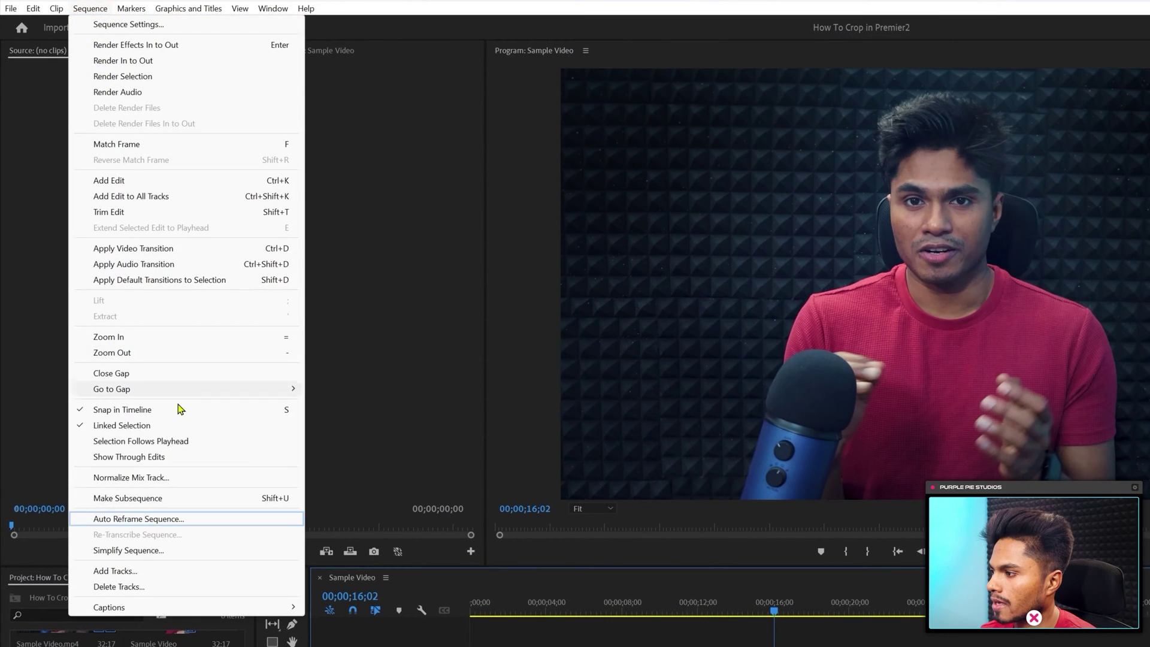
{"action": "left_click", "coordinate": [149, 520]}
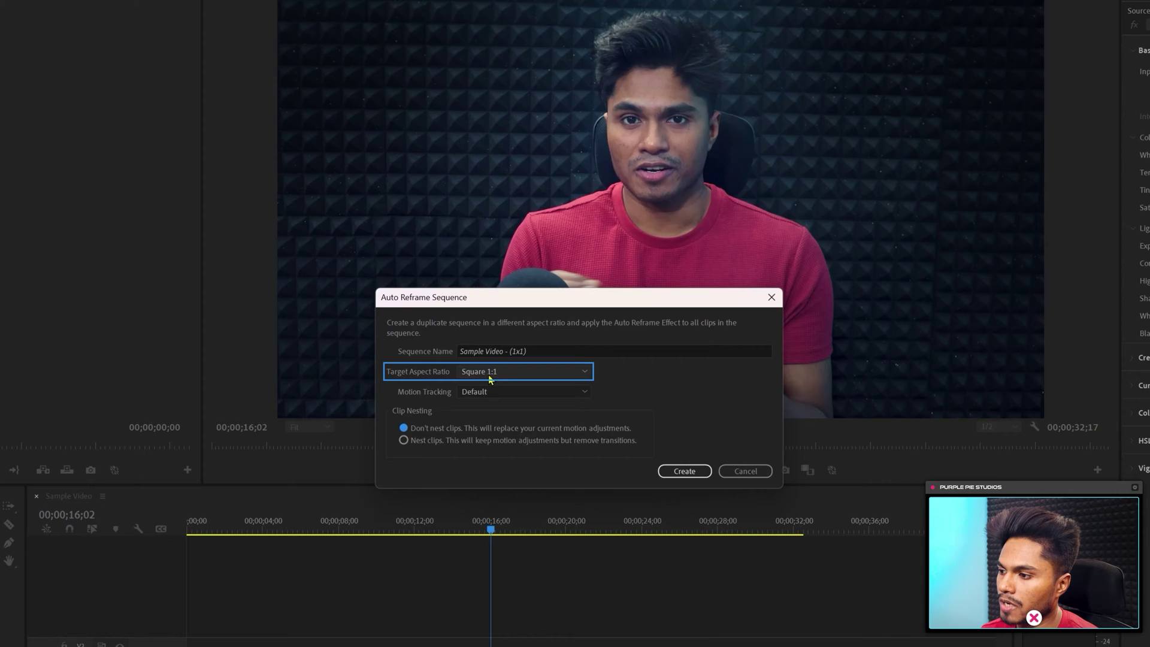
{"action": "left_click", "coordinate": [516, 372]}
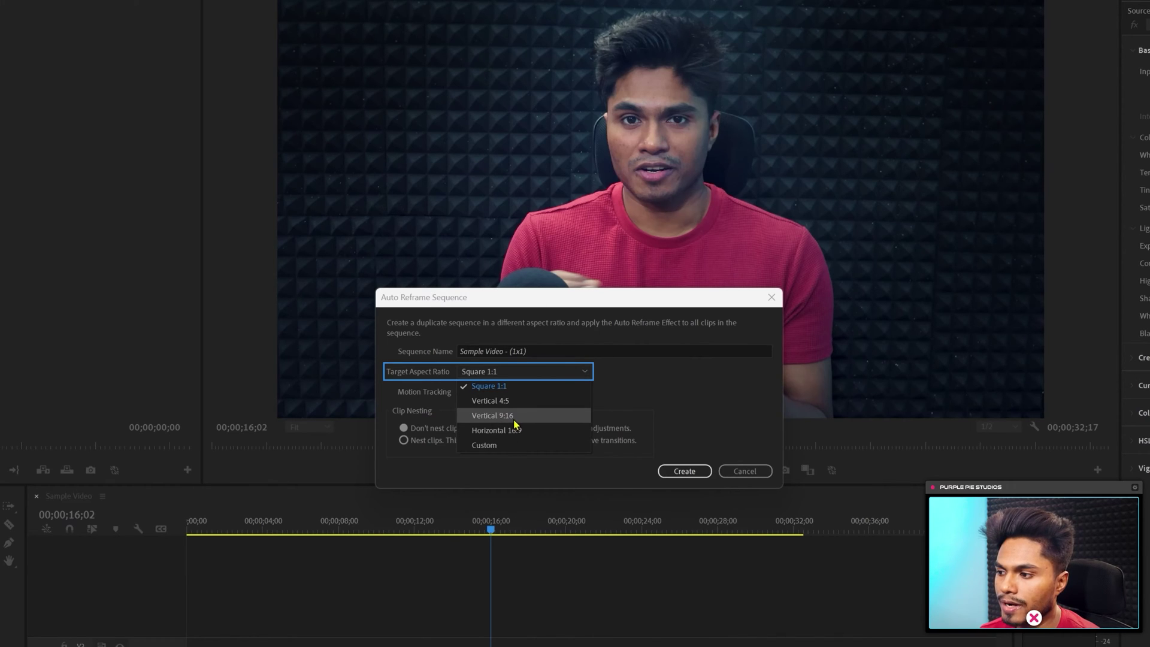
{"action": "left_click", "coordinate": [497, 386]}
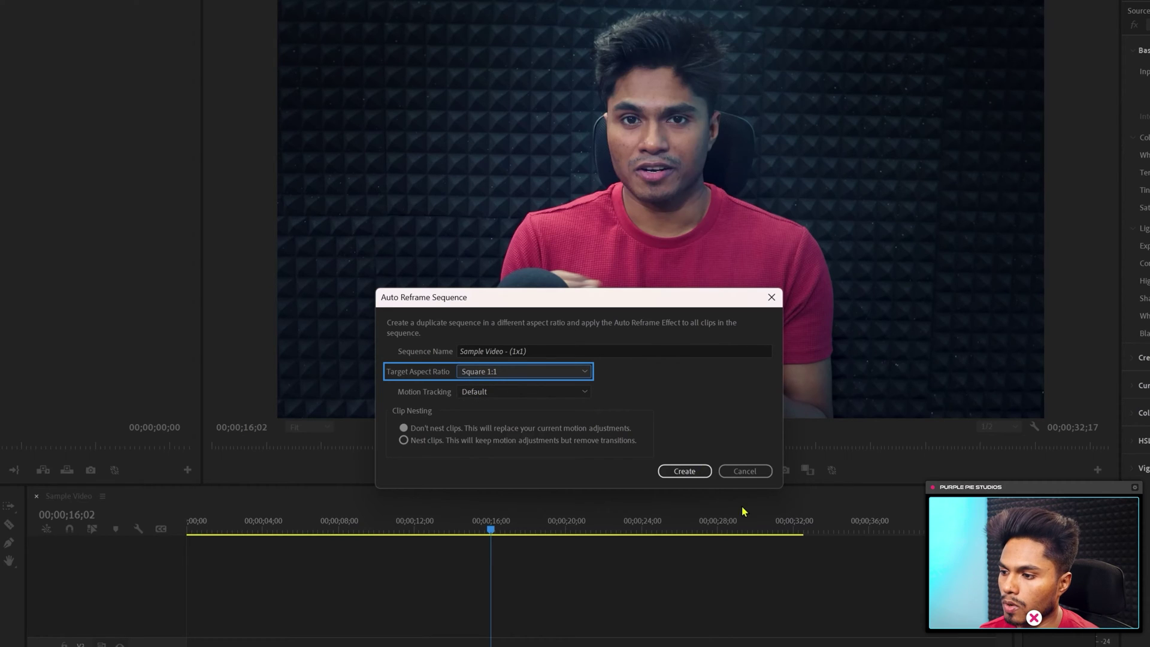
{"action": "left_click", "coordinate": [683, 474]}
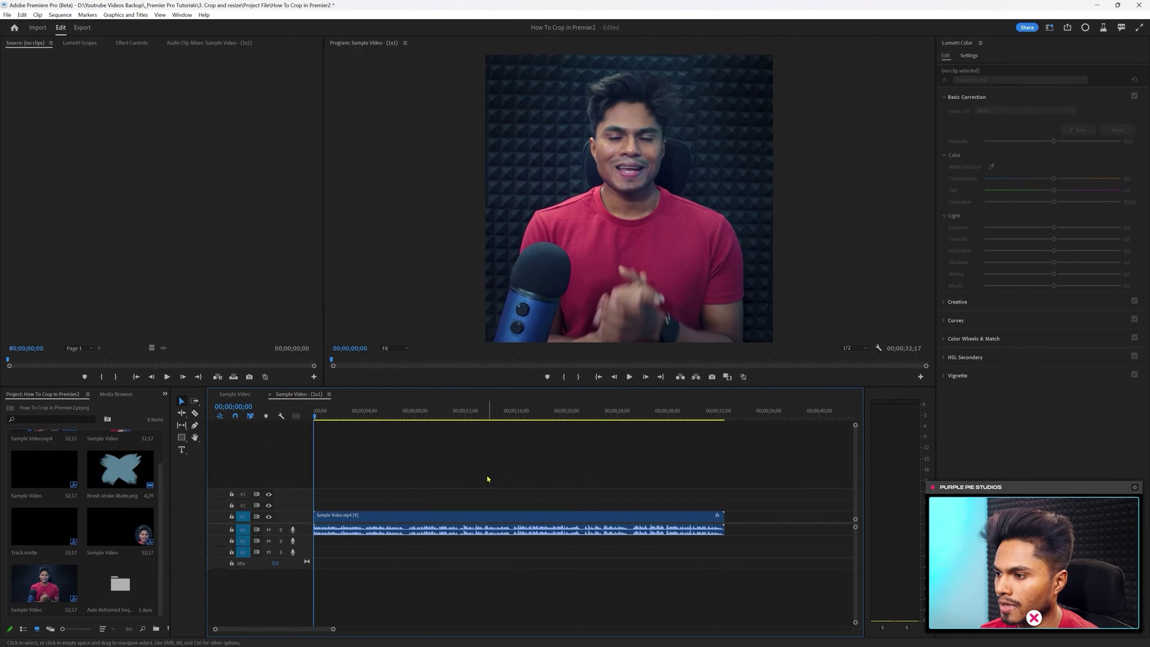
Switch the square clip from Auto Reframe to manual Motion, scaling it to 130 and lowering it.
{"action": "left_click", "coordinate": [455, 410]}
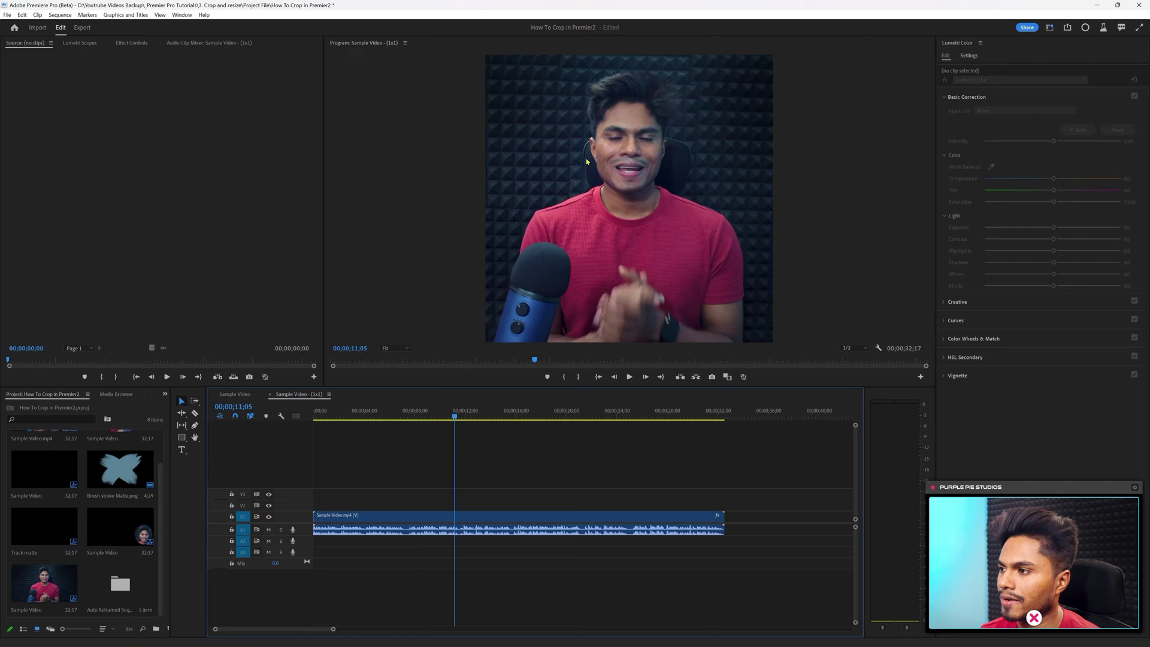
{"action": "left_click", "coordinate": [502, 518]}
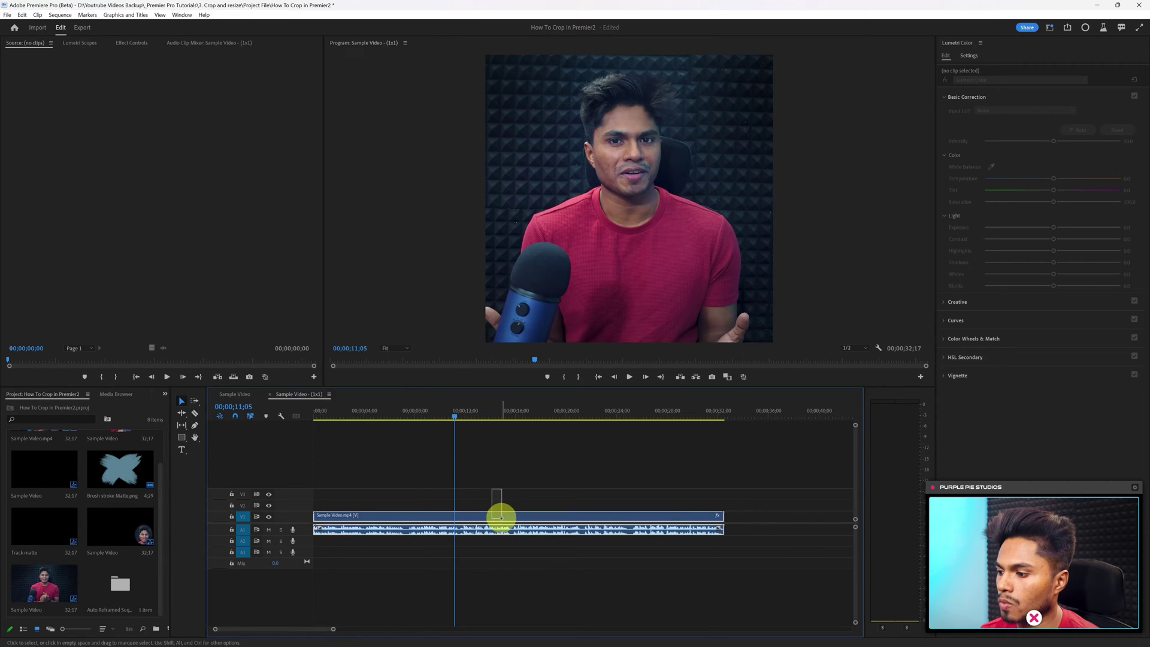
{"action": "left_click", "coordinate": [513, 531]}
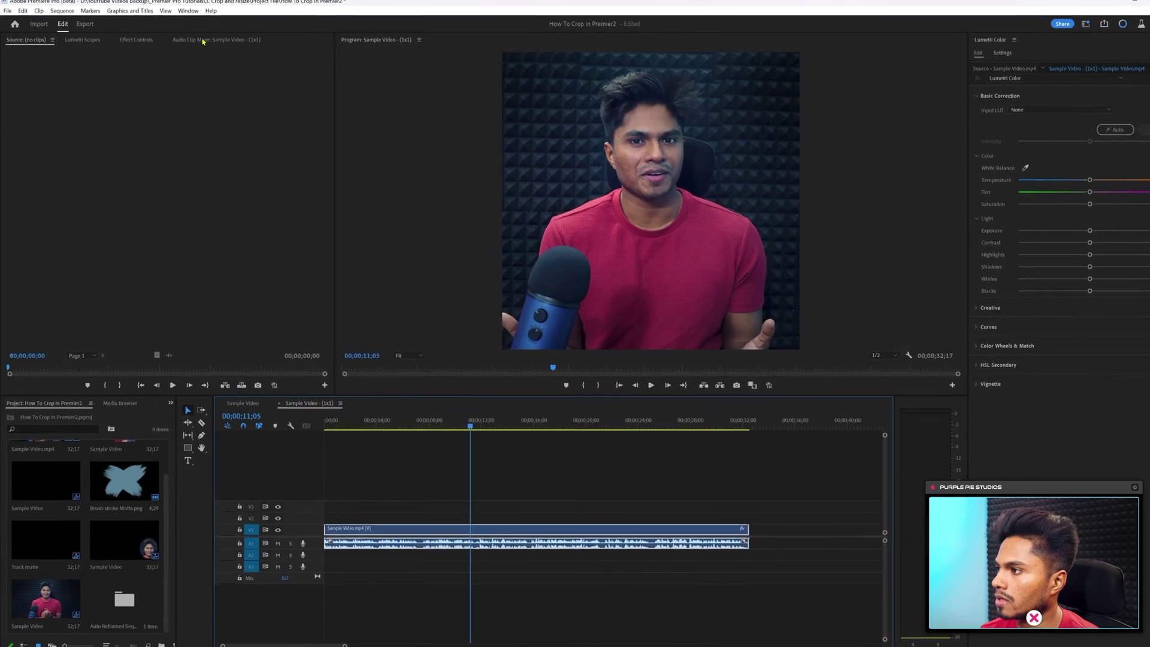
{"action": "left_click", "coordinate": [135, 44]}
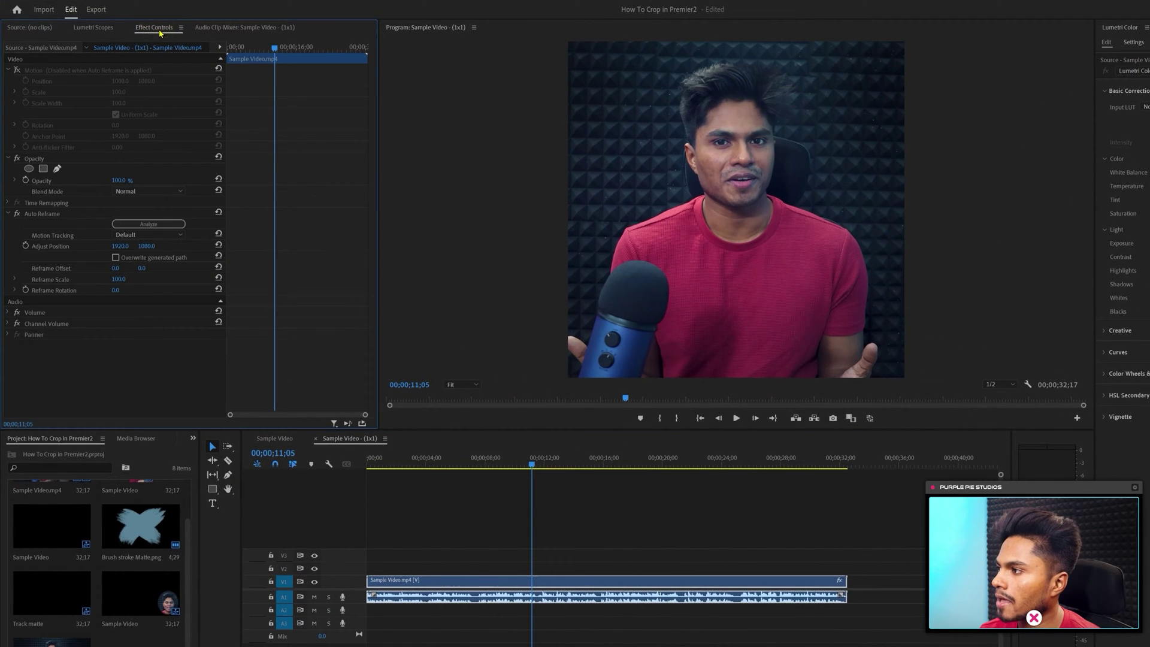
{"action": "left_click", "coordinate": [41, 75]}
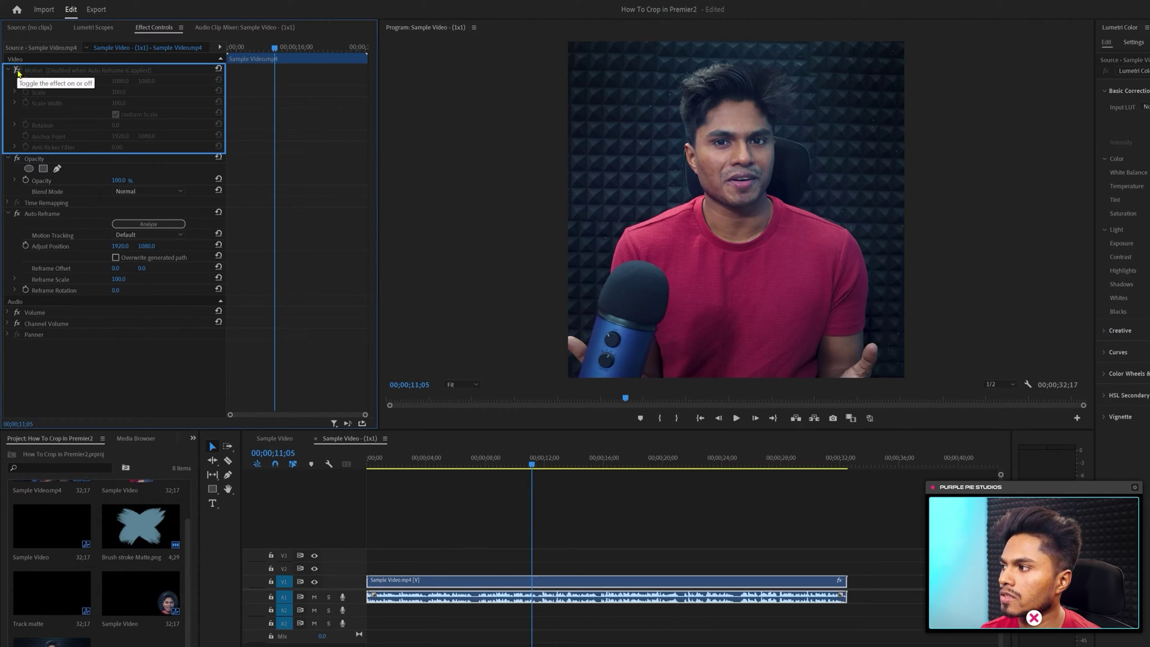
{"action": "left_click", "coordinate": [18, 70]}
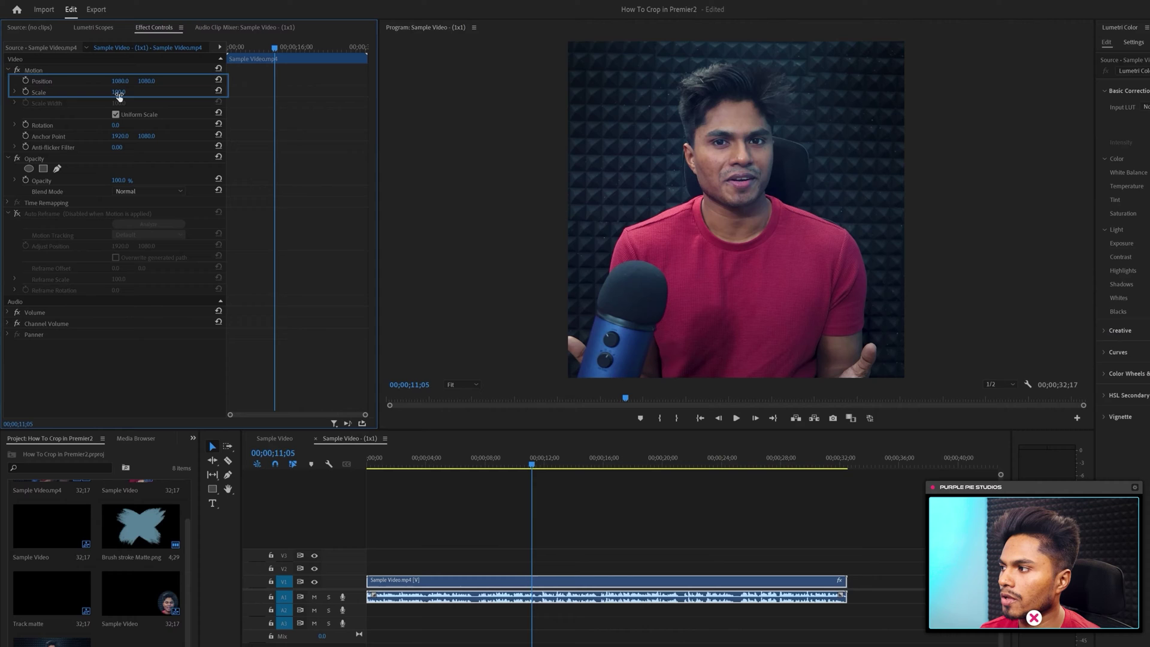
{"action": "left_click", "coordinate": [119, 94]}
{"action": "left_click", "coordinate": [119, 94]}
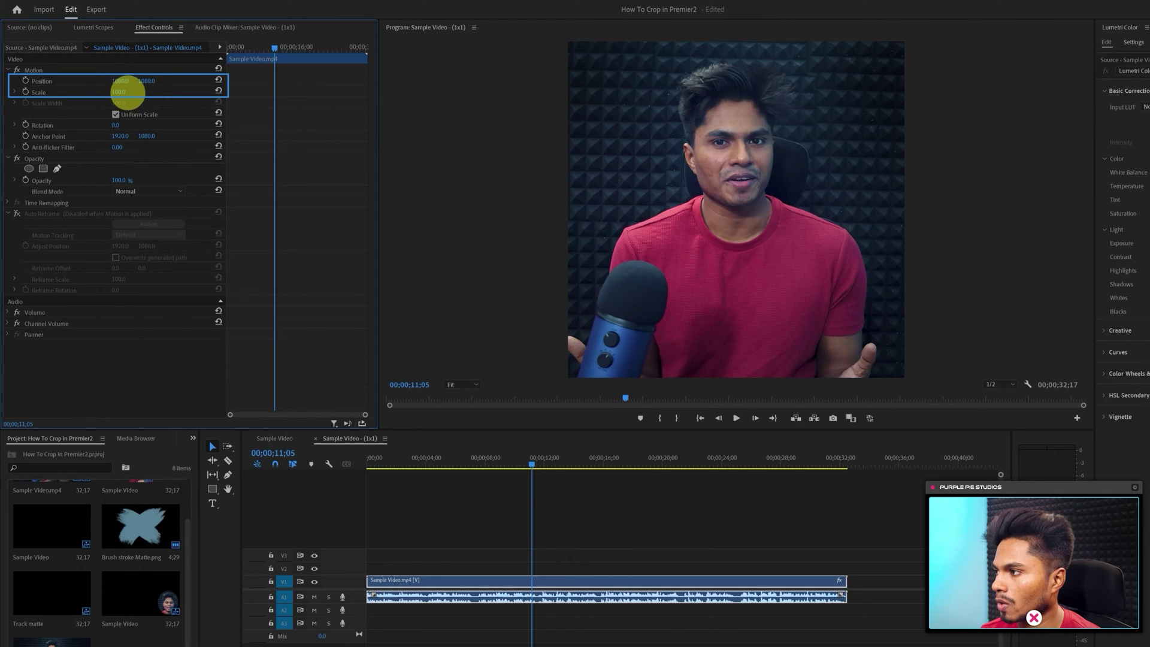
{"action": "left_click_drag", "start_coordinate": [127, 92], "coordinate": [367, 60]}
{"action": "left_click", "coordinate": [587, 494]}
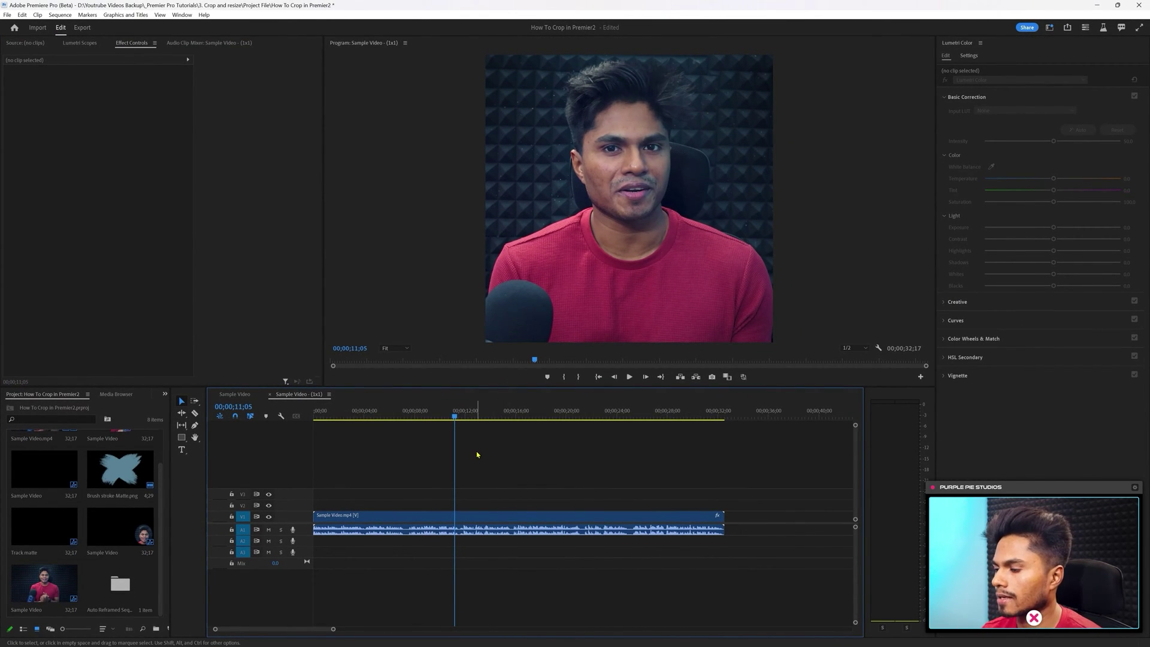
Open Export Media for the sequence and choose the High Quality 1080p HD preset.
{"action": "left_click", "coordinate": [8, 15]}
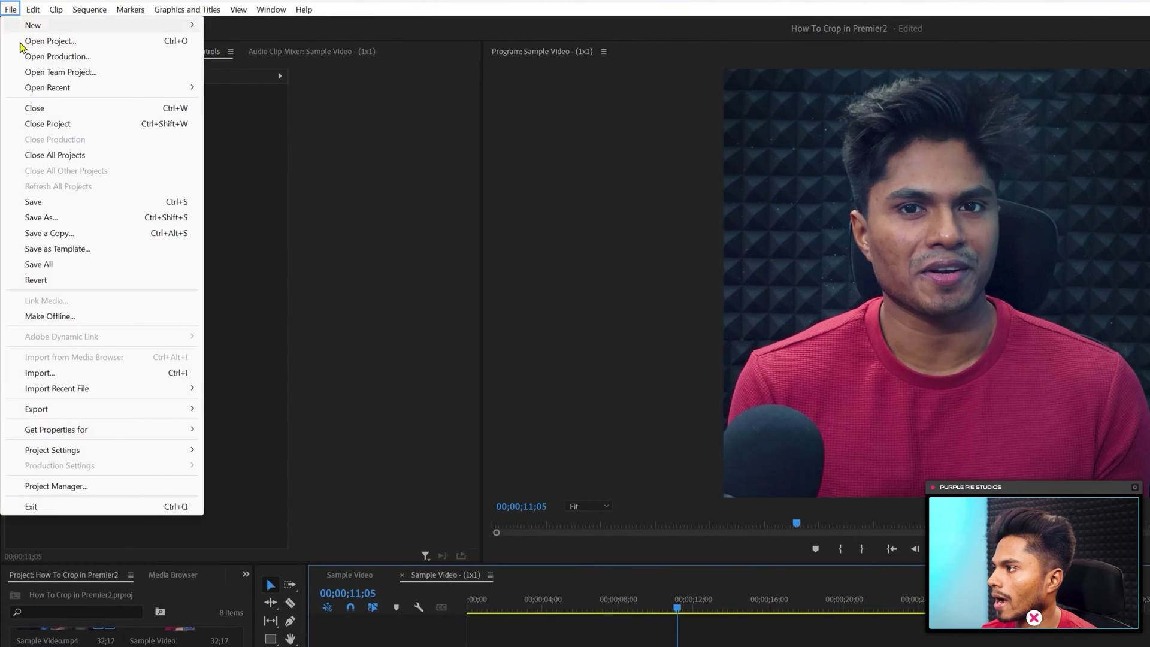
{"action": "mouse_move", "coordinate": [84, 409]}
{"action": "left_click", "coordinate": [245, 403]}
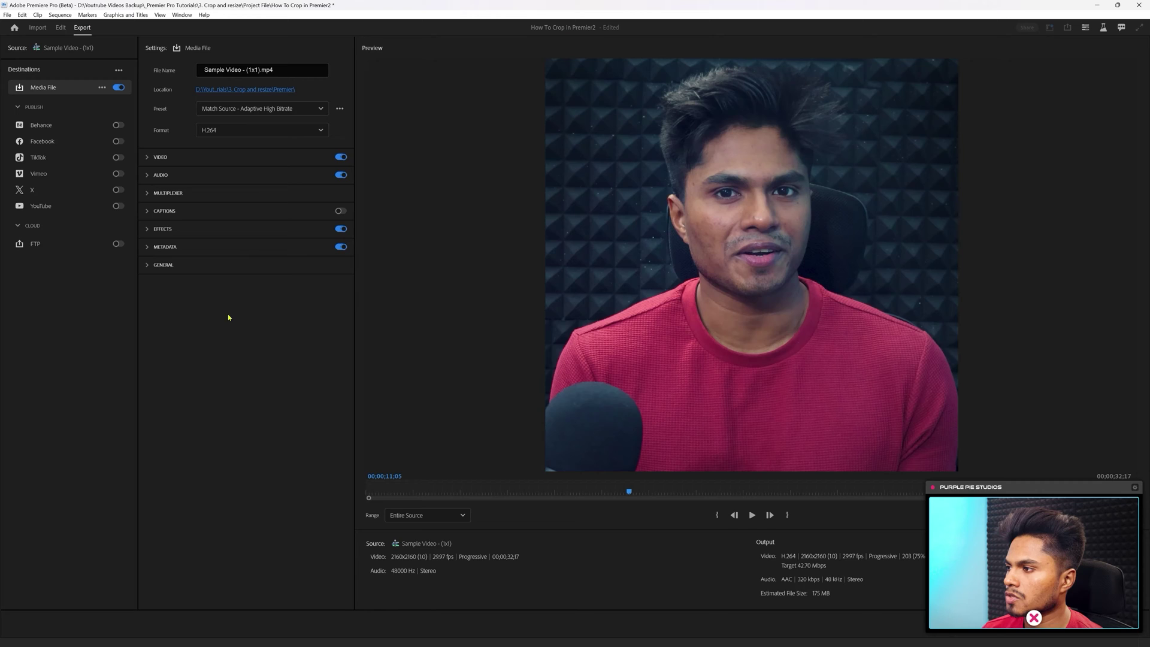
{"action": "left_click", "coordinate": [295, 109]}
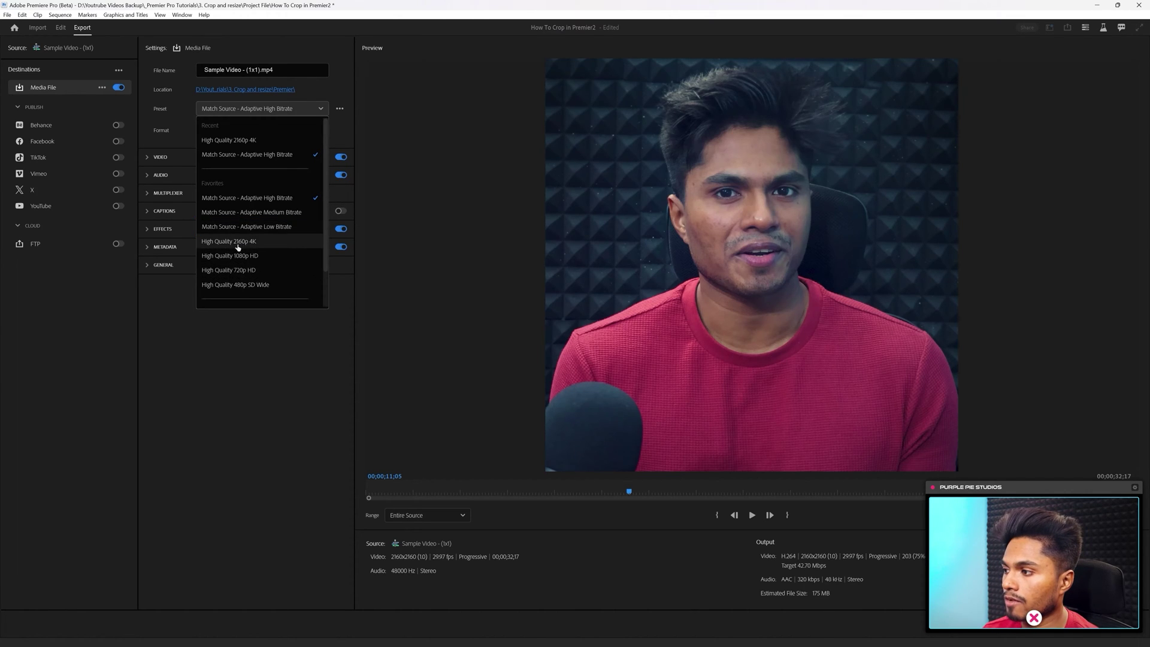
{"action": "left_click", "coordinate": [246, 262]}
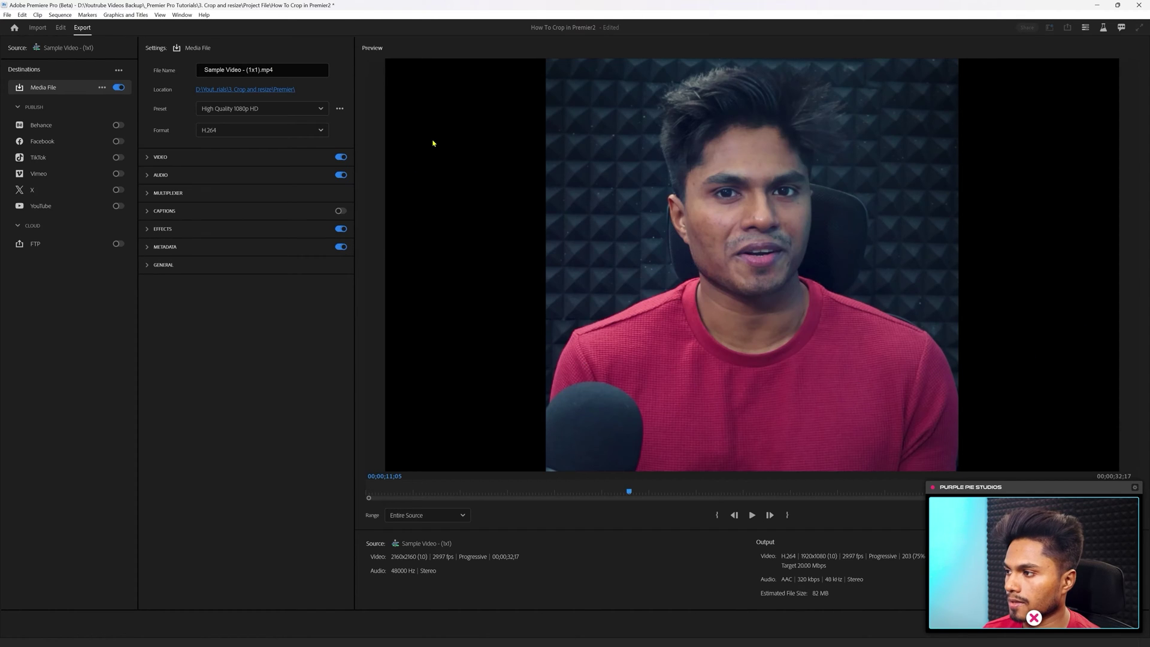
{"action": "left_click", "coordinate": [282, 108]}
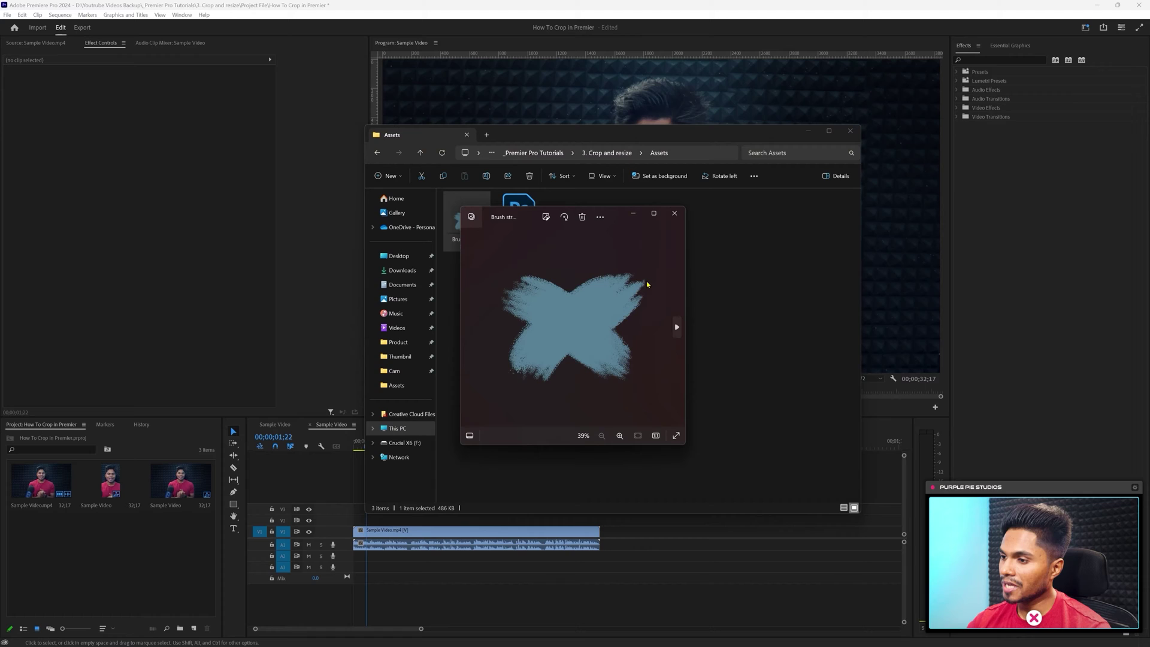
Close the brush-stroke image preview and drag Brush stroke Matte from Assets into Premiere.
{"action": "left_click", "coordinate": [674, 213]}
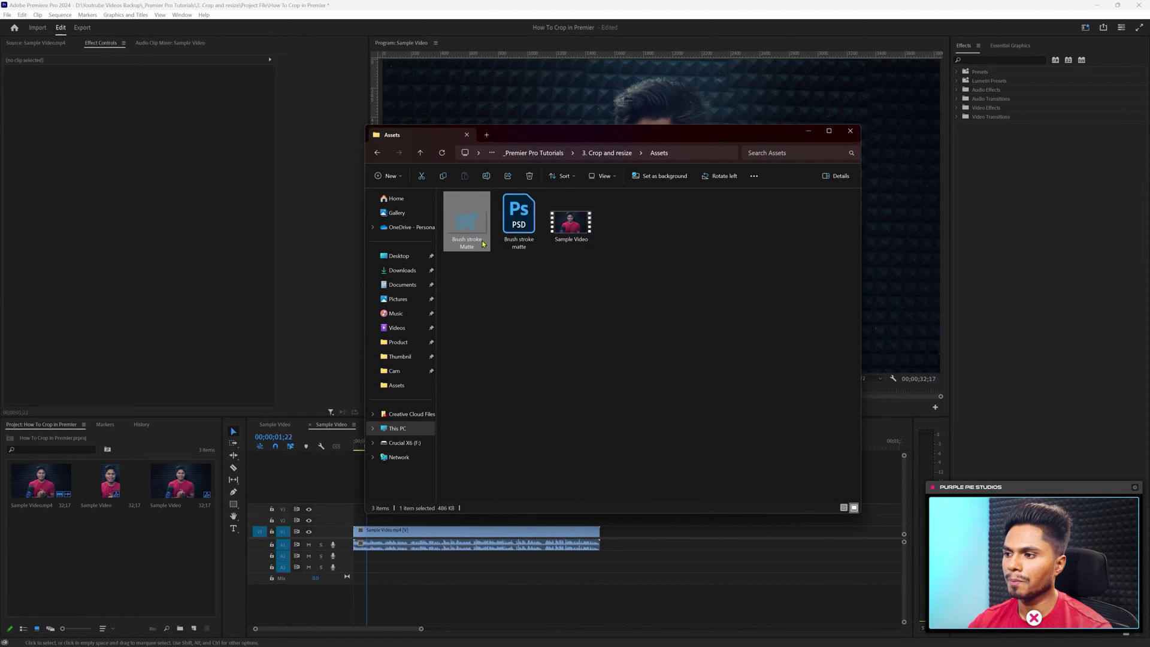
{"action": "mouse_move", "coordinate": [472, 227]}
{"action": "left_mouse_down"}
{"action": "mouse_move", "coordinate": [310, 509]}
{"action": "mouse_move", "coordinate": [72, 599]}
{"action": "left_mouse_up"}
Import Brush stroke Matte, lay it on V2 above Sample Video.mp4, and select the V1 clip.
{"action": "left_click", "coordinate": [120, 570]}
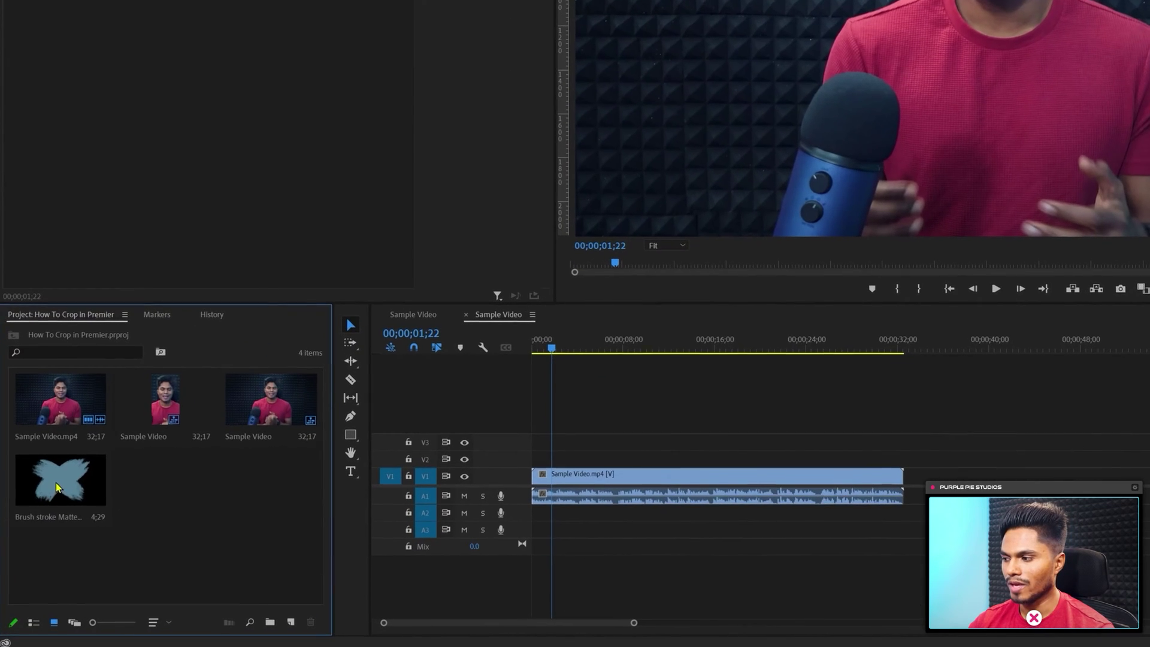
{"action": "left_click", "coordinate": [39, 533]}
{"action": "mouse_move", "coordinate": [517, 610]}
{"action": "left_mouse_down"}
{"action": "mouse_move", "coordinate": [680, 454]}
{"action": "mouse_move", "coordinate": [525, 467]}
{"action": "mouse_move", "coordinate": [585, 457]}
{"action": "mouse_move", "coordinate": [671, 497]}
{"action": "mouse_move", "coordinate": [903, 529]}
{"action": "left_mouse_up"}
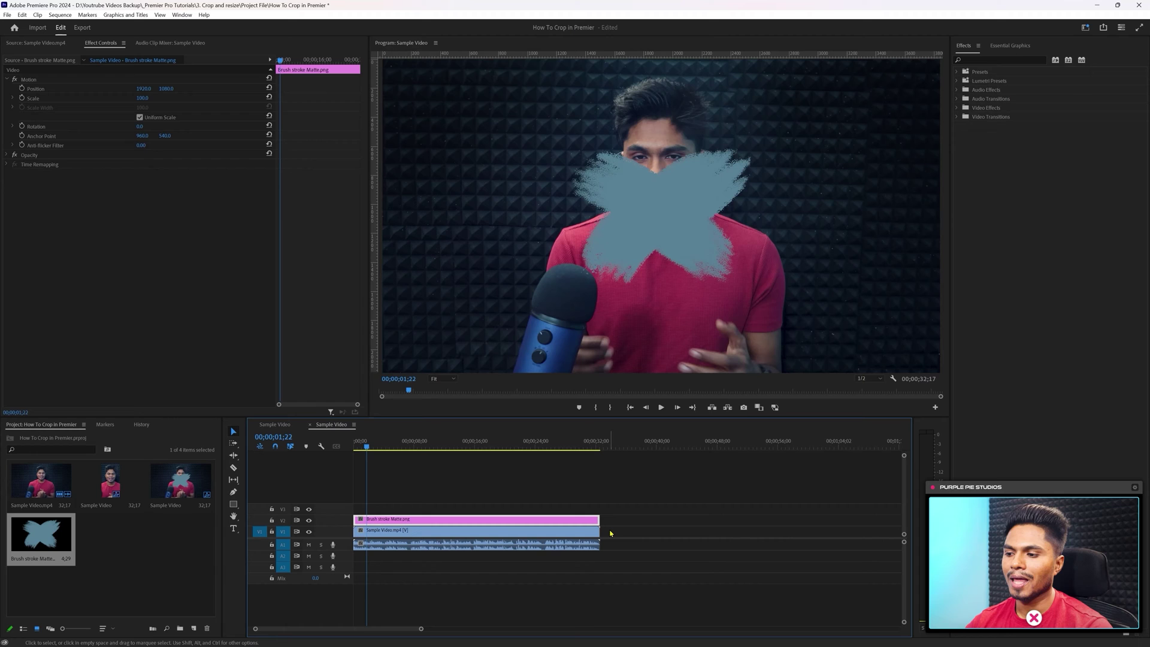
{"action": "left_click_drag", "start_coordinate": [487, 578], "coordinate": [386, 537]}
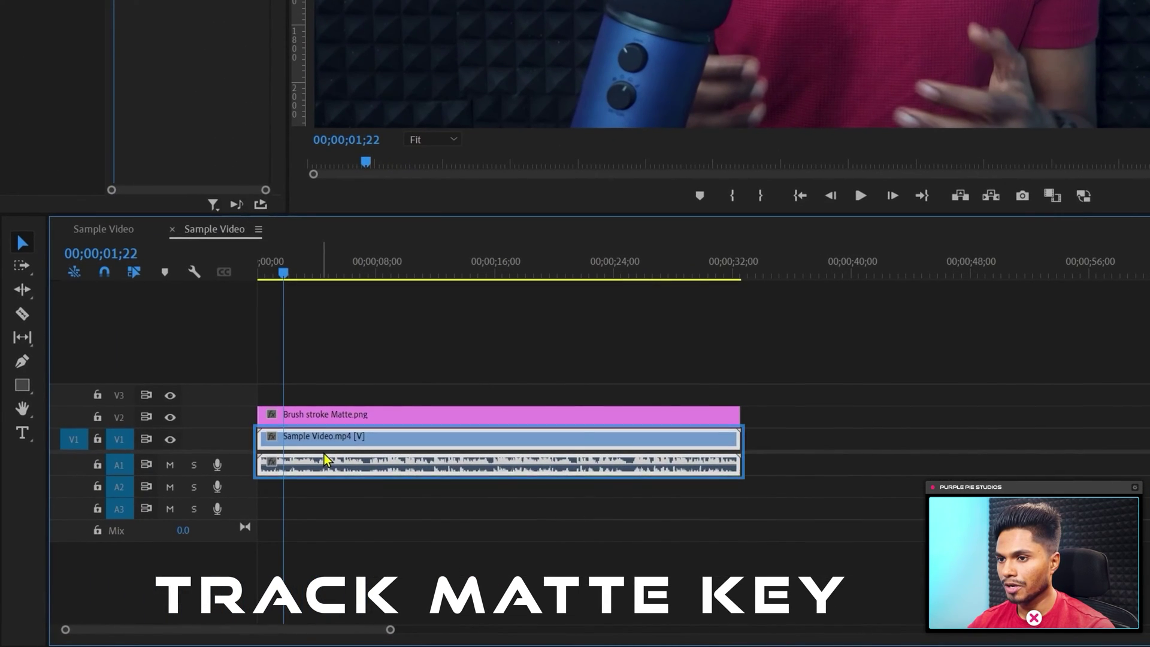
Apply the Track Matte Key effect to the Sample Video.mp4 clip.
{"action": "left_click", "coordinate": [805, 79]}
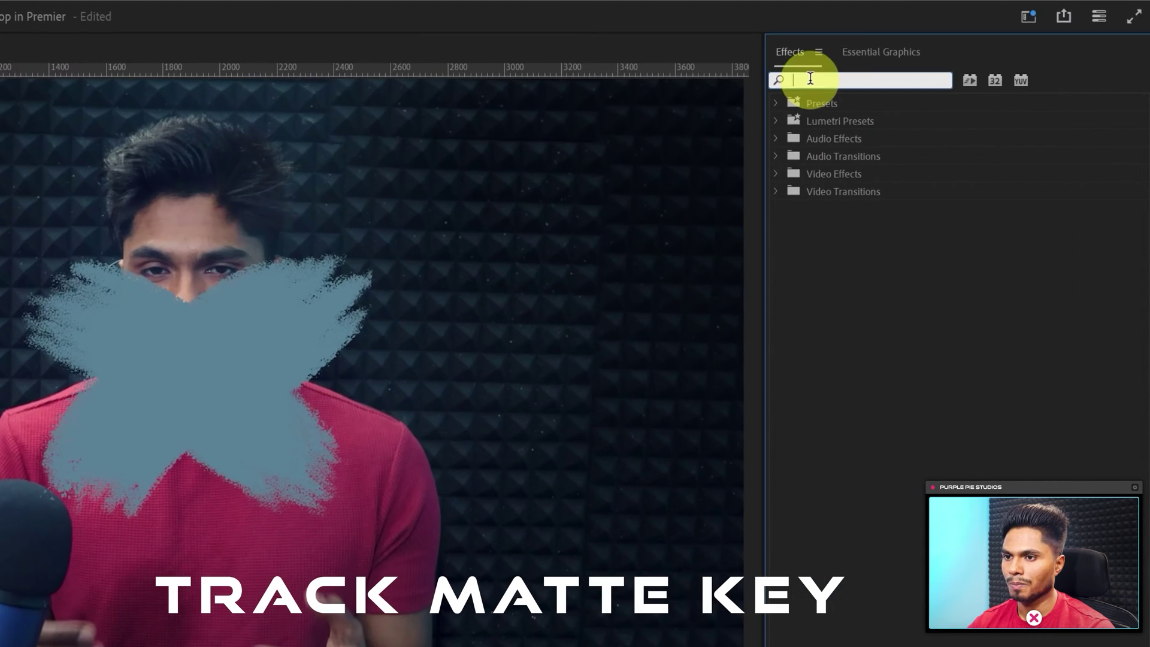
{"action": "type", "text": "trac"}
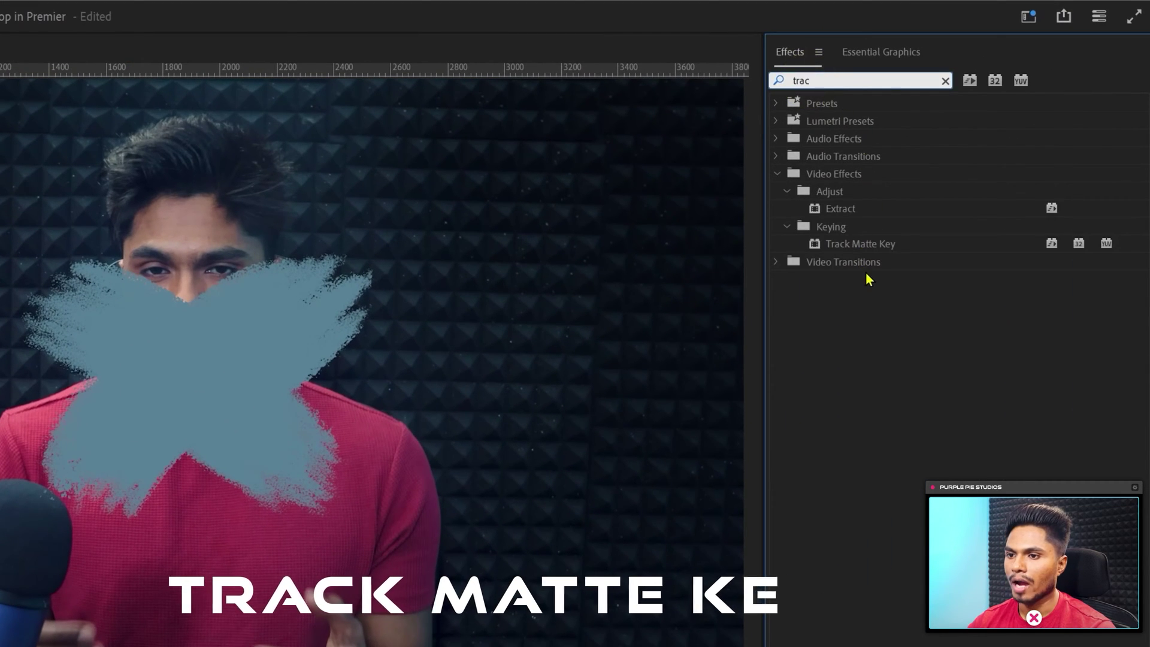
{"action": "left_click", "coordinate": [844, 244]}
{"action": "left_click_drag", "start_coordinate": [843, 246], "coordinate": [832, 250]}
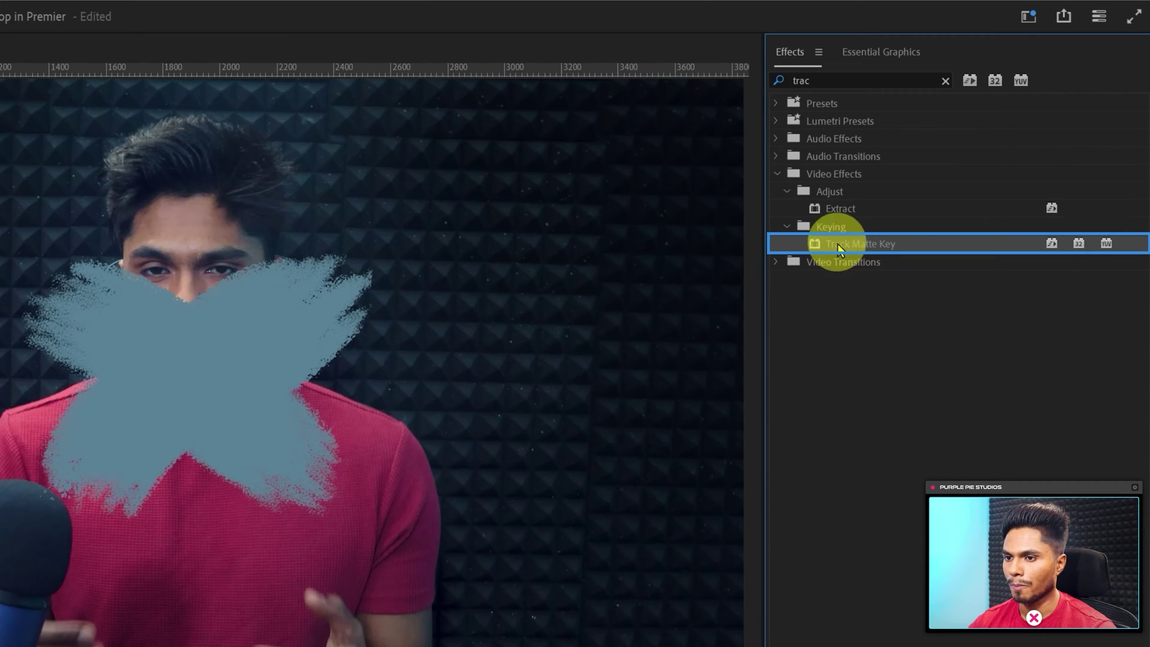
{"action": "left_click_drag", "start_coordinate": [837, 243], "coordinate": [821, 277]}
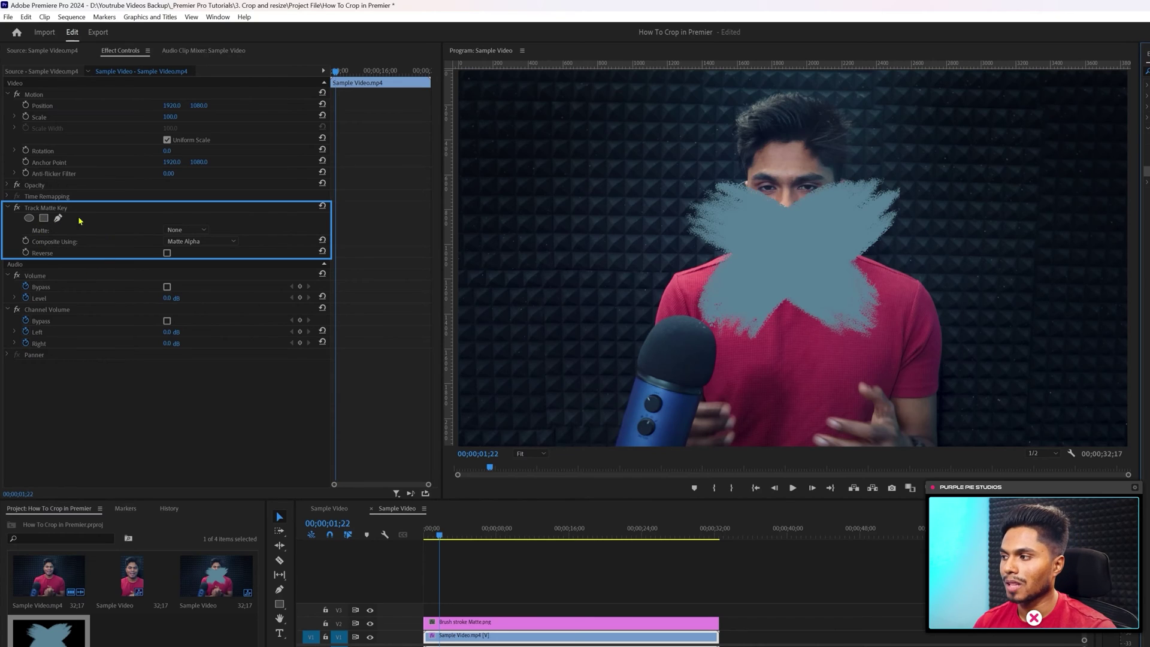
Set the Track Matte Key's matte track to Video 2.
{"action": "left_click", "coordinate": [63, 230]}
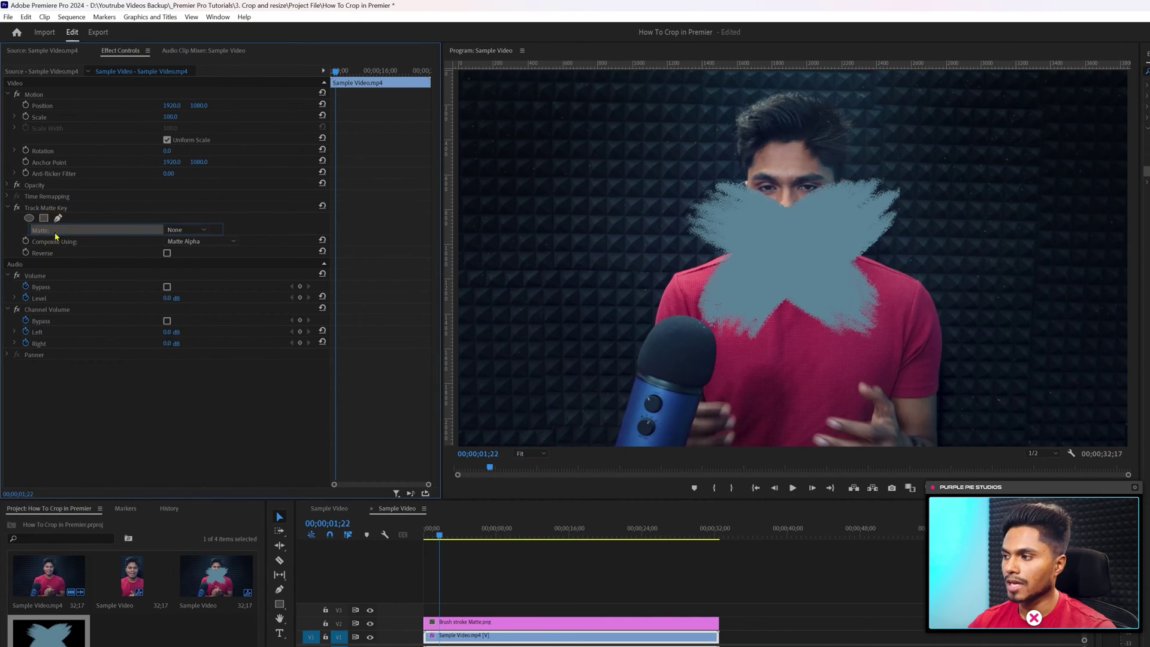
{"action": "left_click", "coordinate": [177, 231]}
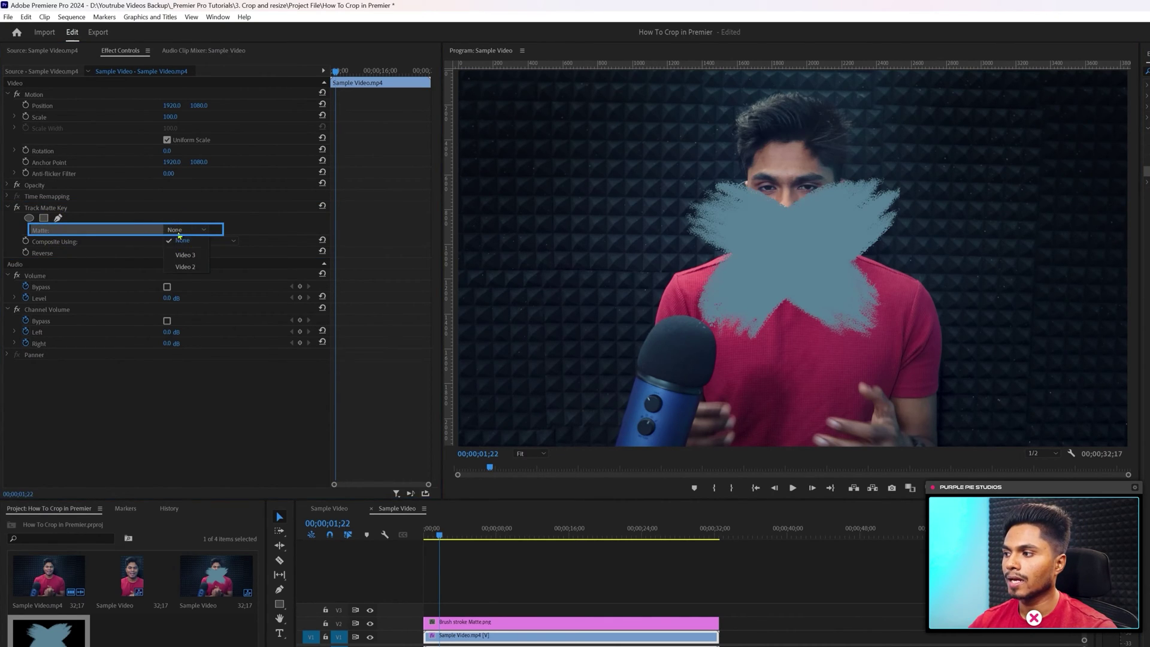
{"action": "left_click_drag", "start_coordinate": [506, 579], "coordinate": [537, 625]}
{"action": "left_click_drag", "start_coordinate": [536, 570], "coordinate": [543, 571]}
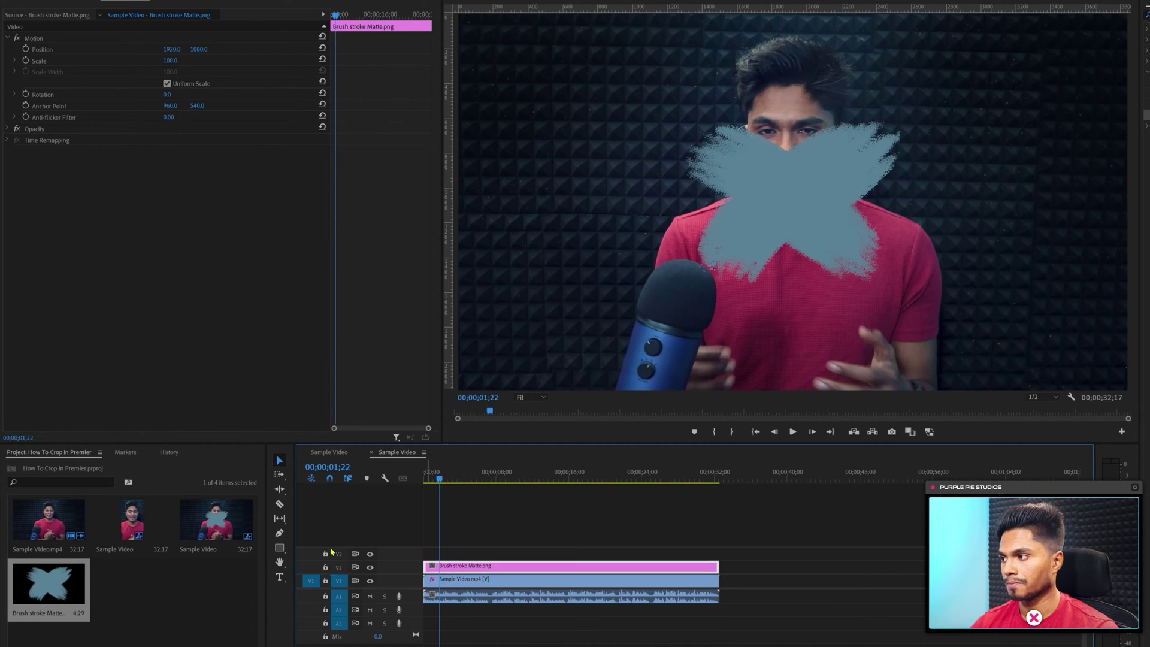
{"action": "left_click", "coordinate": [496, 594]}
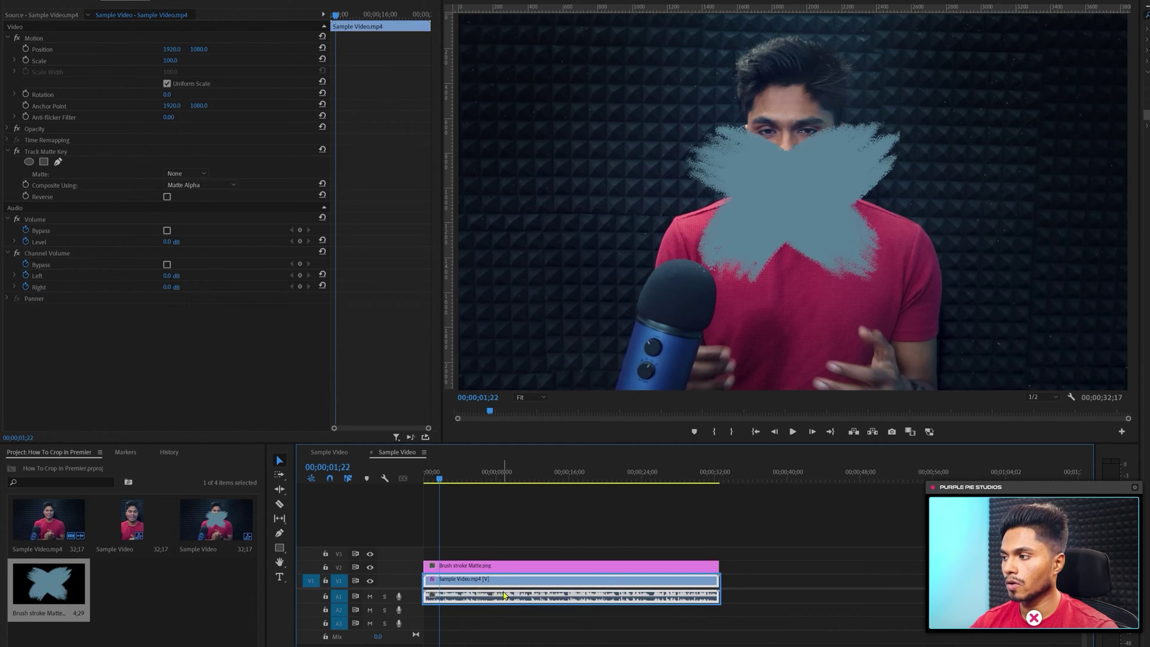
{"action": "left_click", "coordinate": [187, 173]}
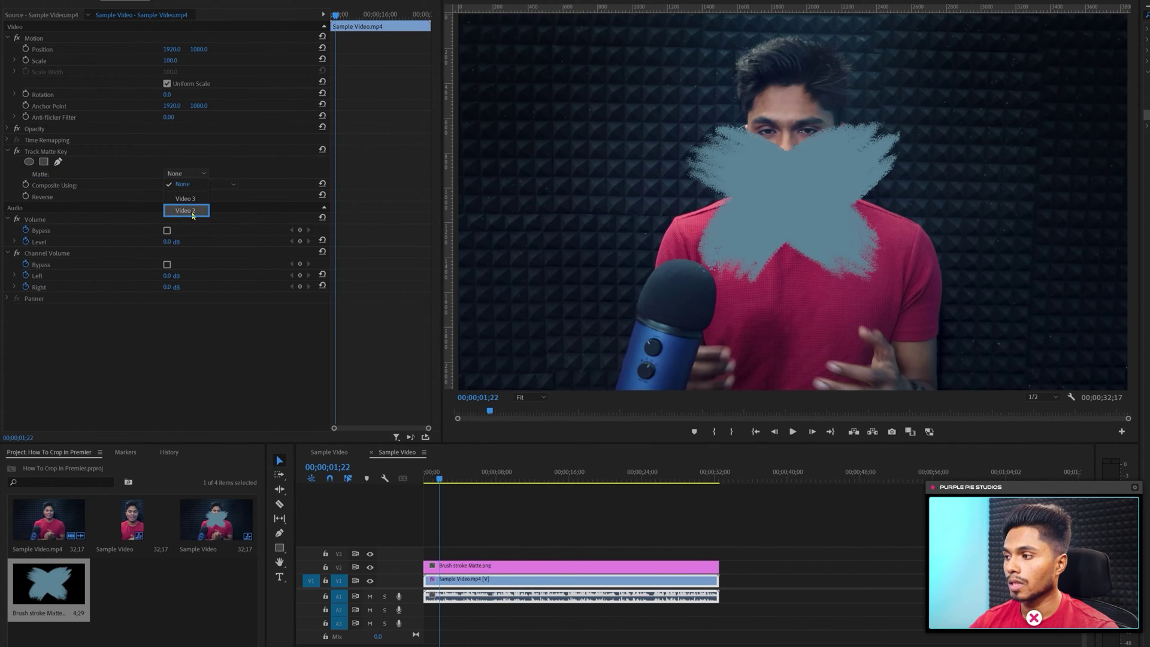
{"action": "left_click", "coordinate": [192, 211]}
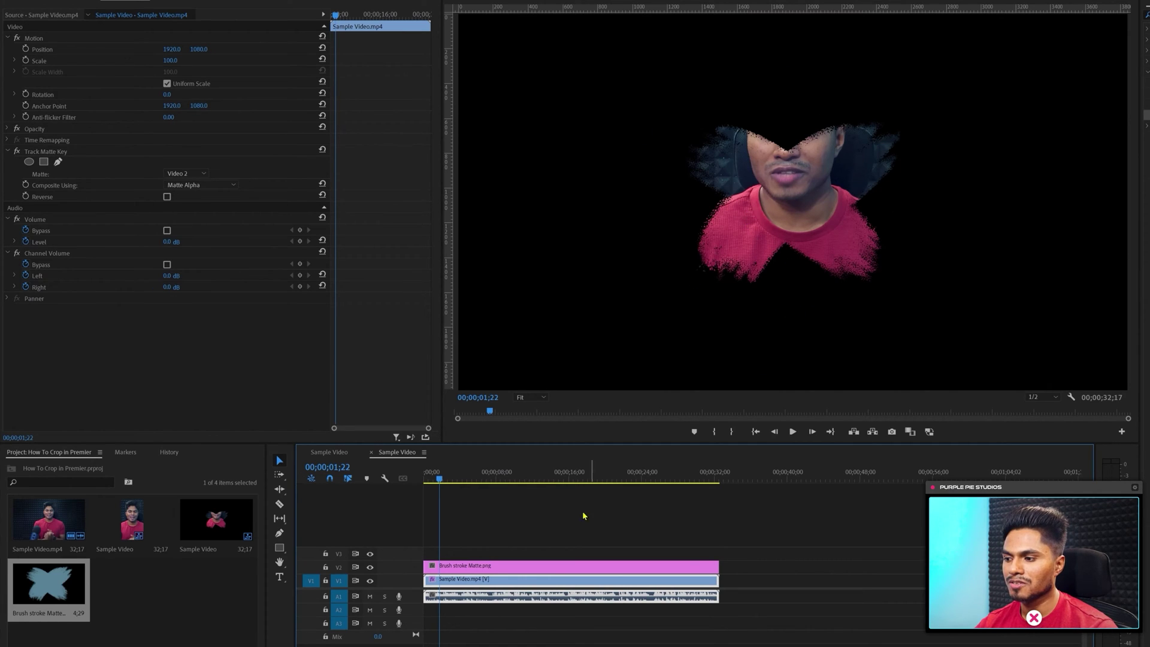
Raise and enlarge the Brush stroke Matte on V2.
{"action": "left_click", "coordinate": [513, 565]}
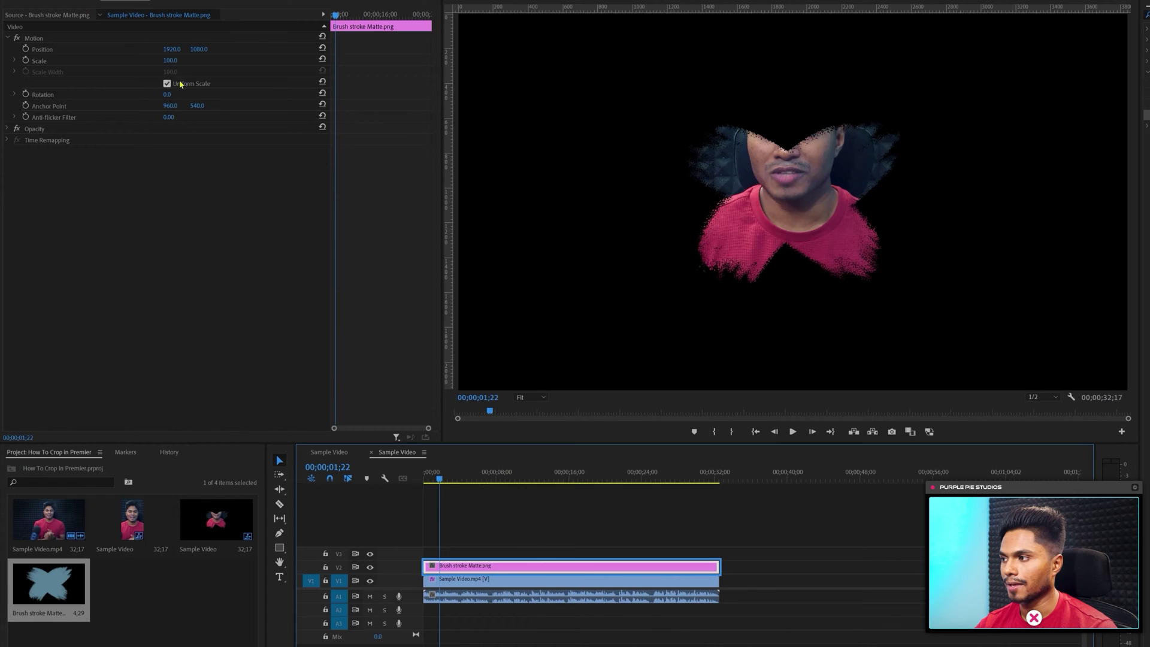
{"action": "mouse_move", "coordinate": [199, 49]}
{"action": "left_mouse_down"}
{"action": "mouse_move", "coordinate": [275, 52]}
{"action": "mouse_move", "coordinate": [7, 105]}
{"action": "left_mouse_up"}
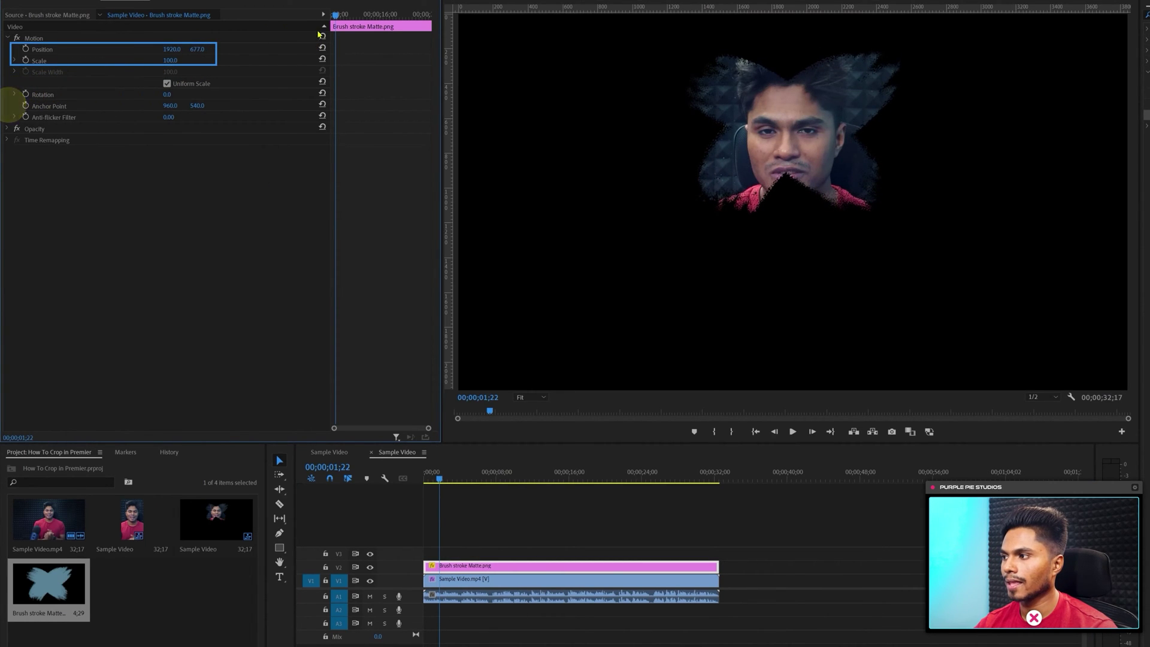
{"action": "left_click_drag", "start_coordinate": [171, 62], "coordinate": [230, 57]}
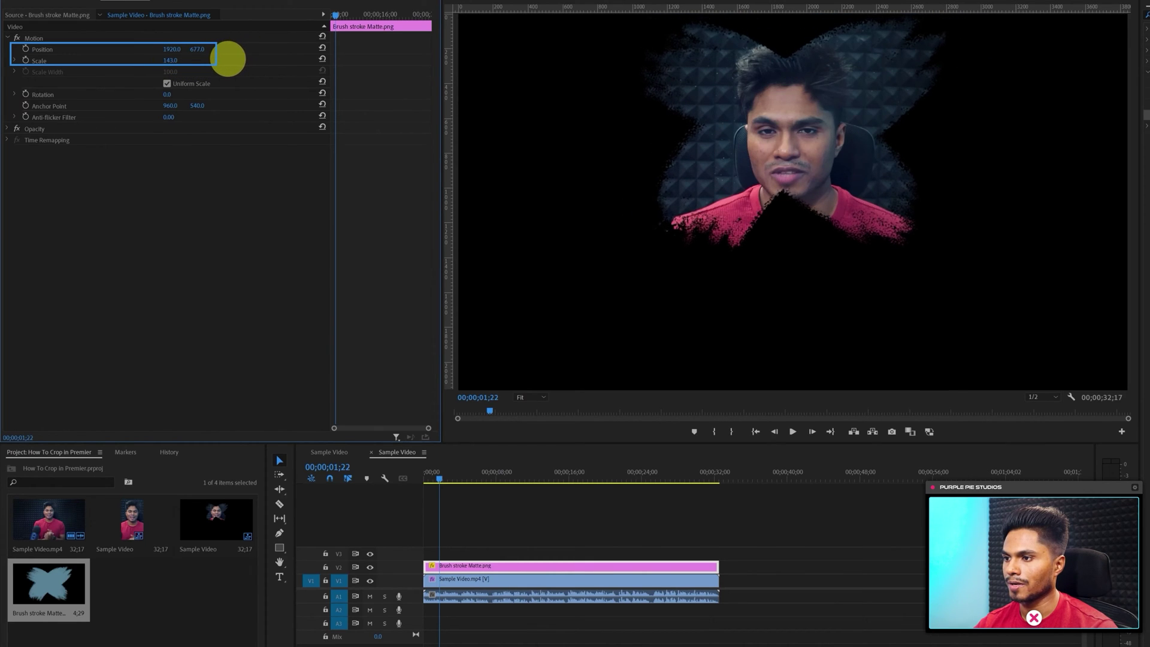
Scale the Sample Video clip to 88 and move it toward the lower right.
{"action": "left_click_drag", "start_coordinate": [581, 642], "coordinate": [454, 580]}
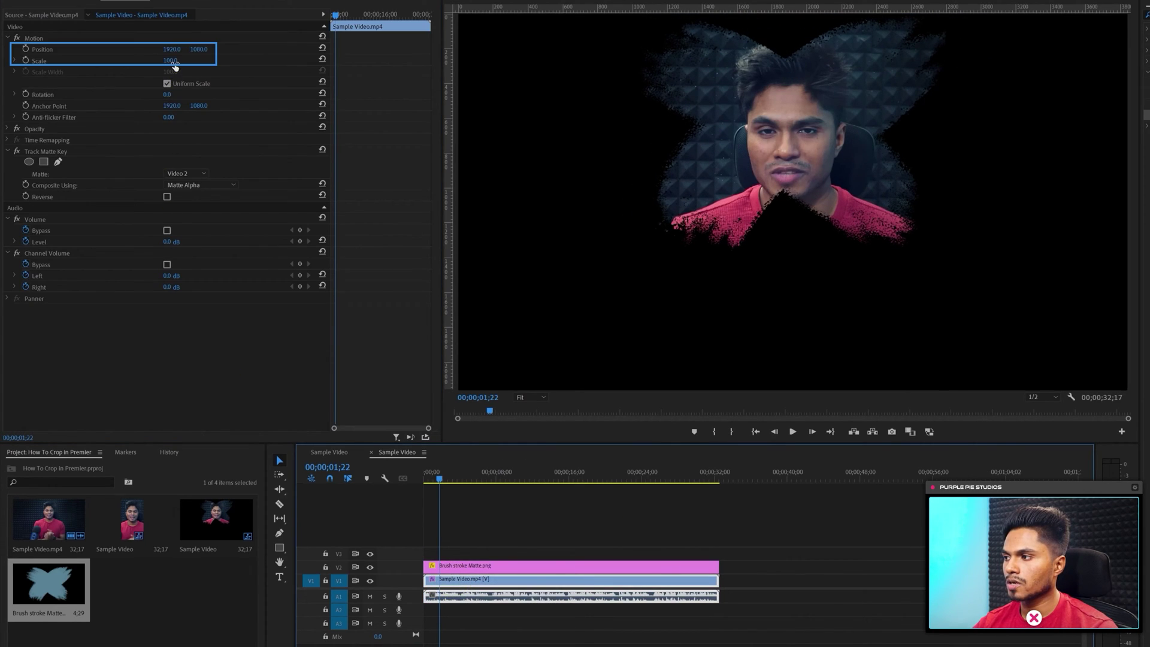
{"action": "left_click_drag", "start_coordinate": [175, 66], "coordinate": [114, 87]}
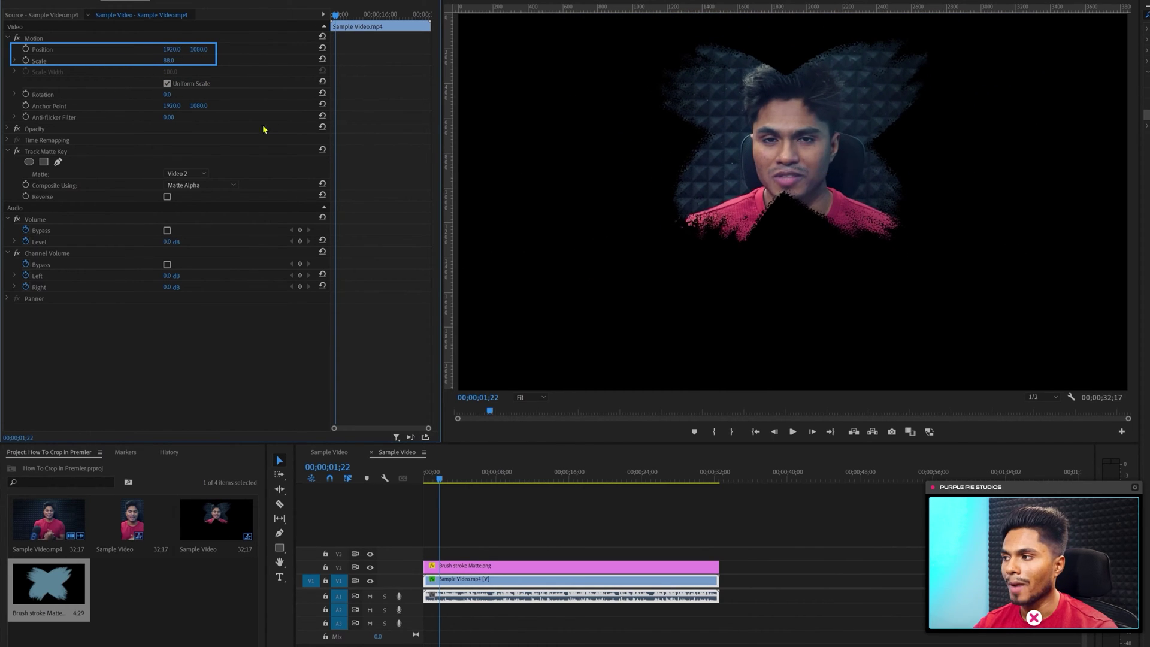
{"action": "left_click_drag", "start_coordinate": [173, 53], "coordinate": [722, 56]}
{"action": "left_click_drag", "start_coordinate": [199, 49], "coordinate": [636, 54]}
{"action": "left_click", "coordinate": [493, 535]}
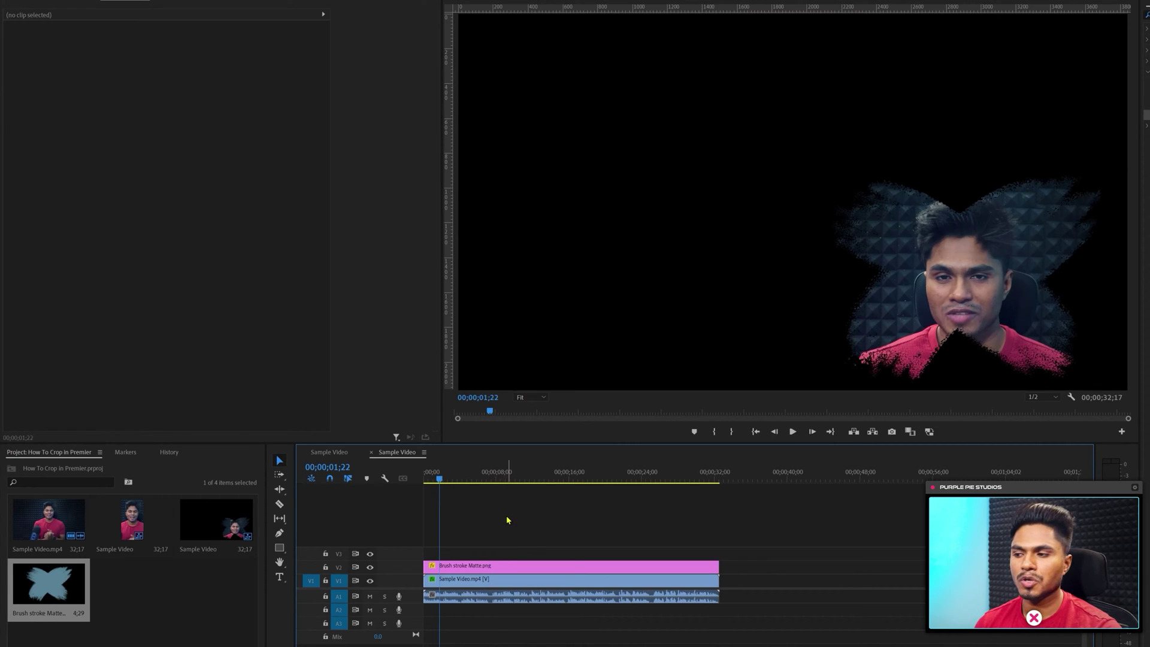
Nest all the clips into a 'Track matte' sequence, then resize and reposition it in the frame.
{"action": "left_click_drag", "start_coordinate": [497, 506], "coordinate": [593, 628]}
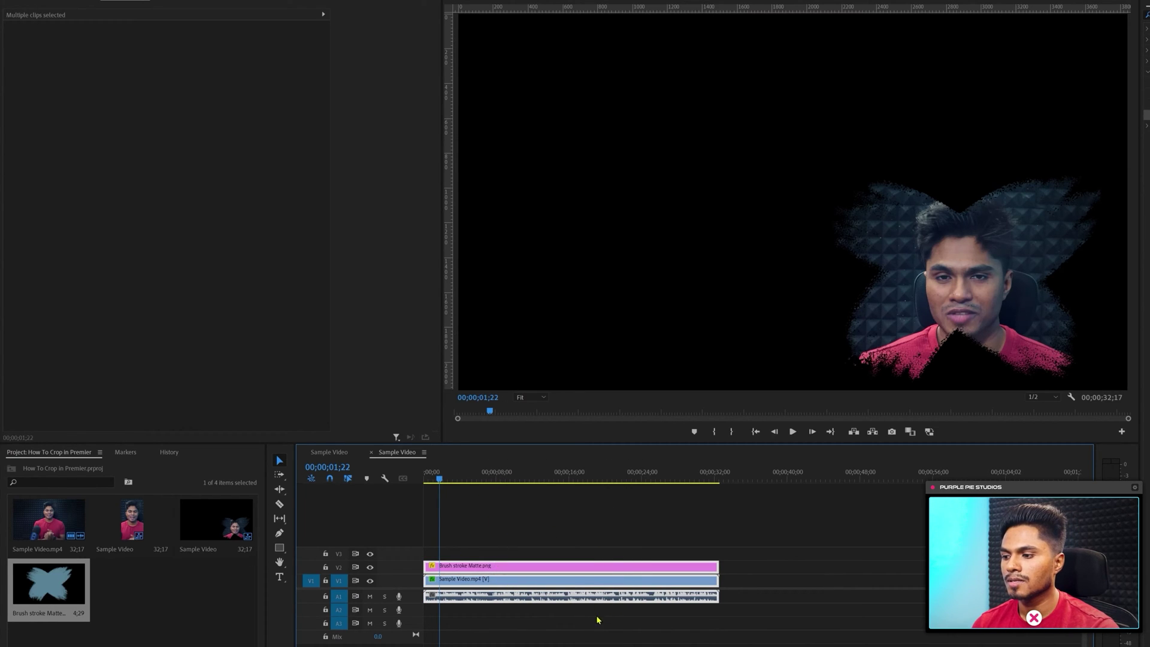
{"action": "right_click", "coordinate": [548, 571]}
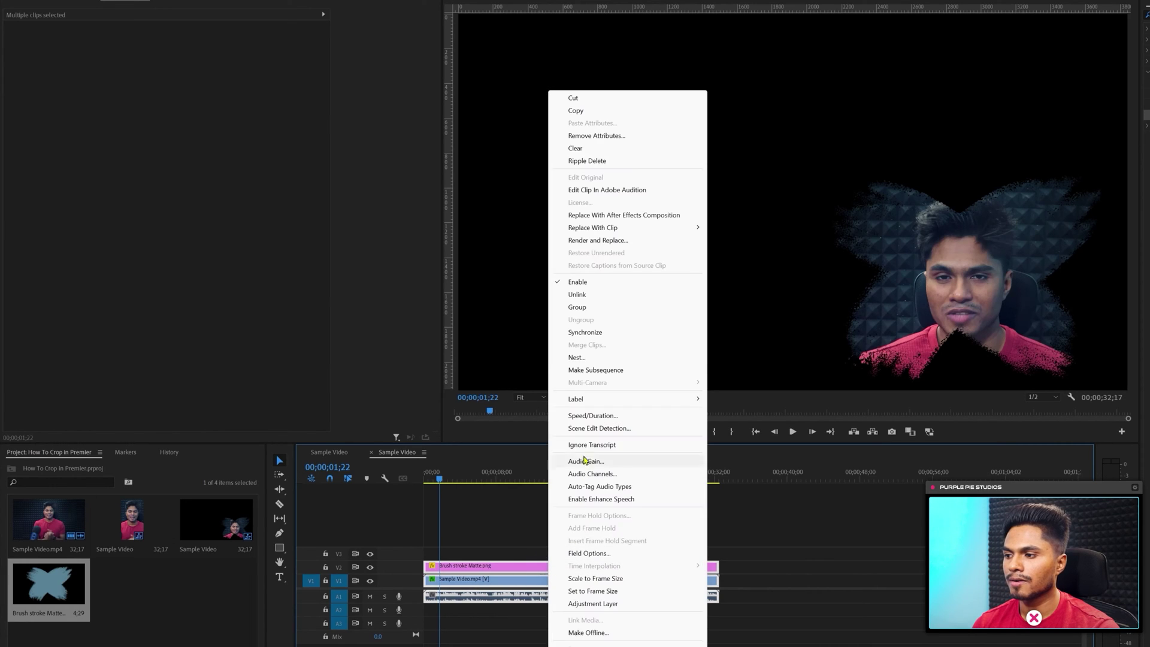
{"action": "left_click", "coordinate": [585, 358]}
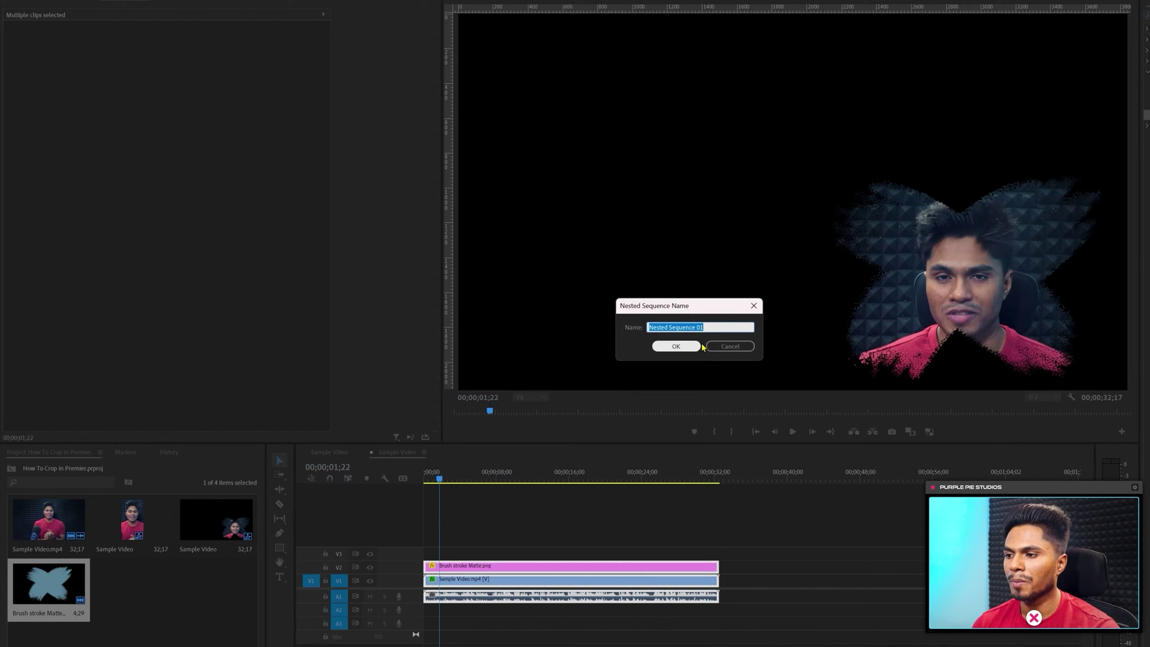
{"action": "type", "text": "Track matte"}
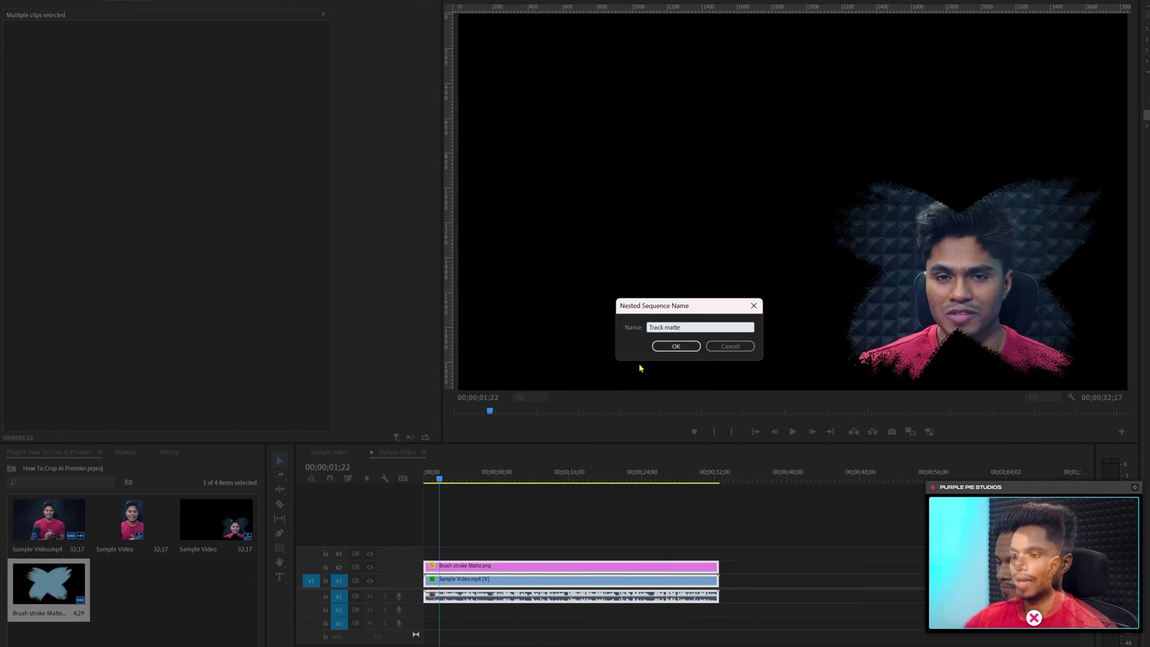
{"action": "left_click", "coordinate": [658, 350]}
{"action": "left_click", "coordinate": [549, 576]}
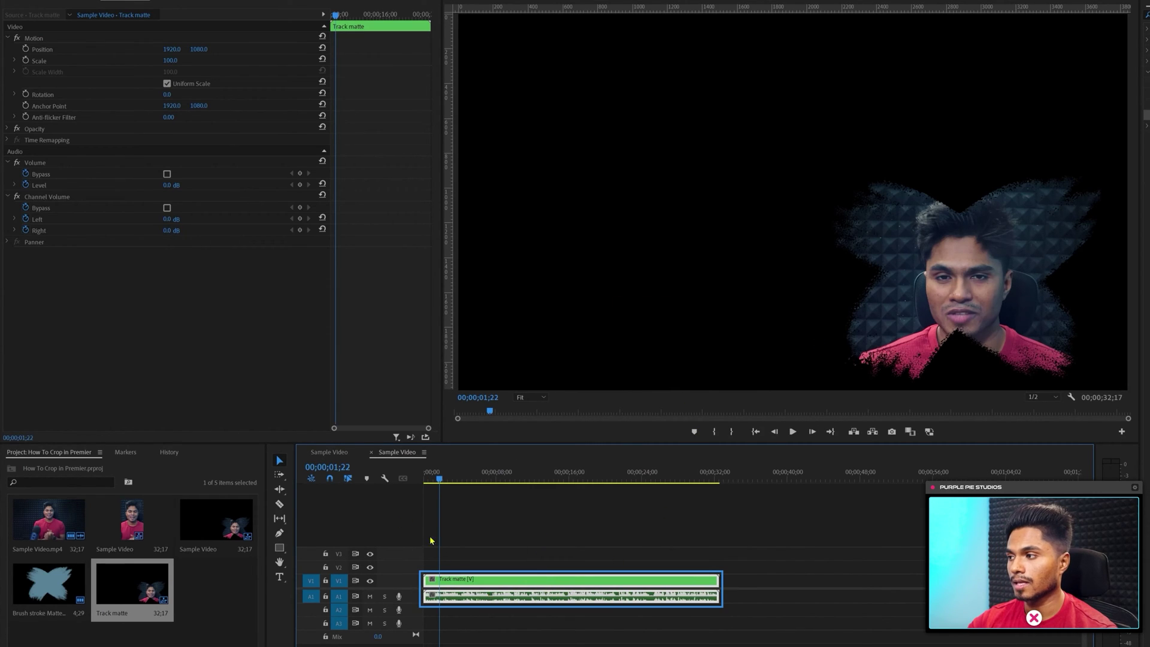
{"action": "left_click_drag", "start_coordinate": [172, 58], "coordinate": [34, 108]}
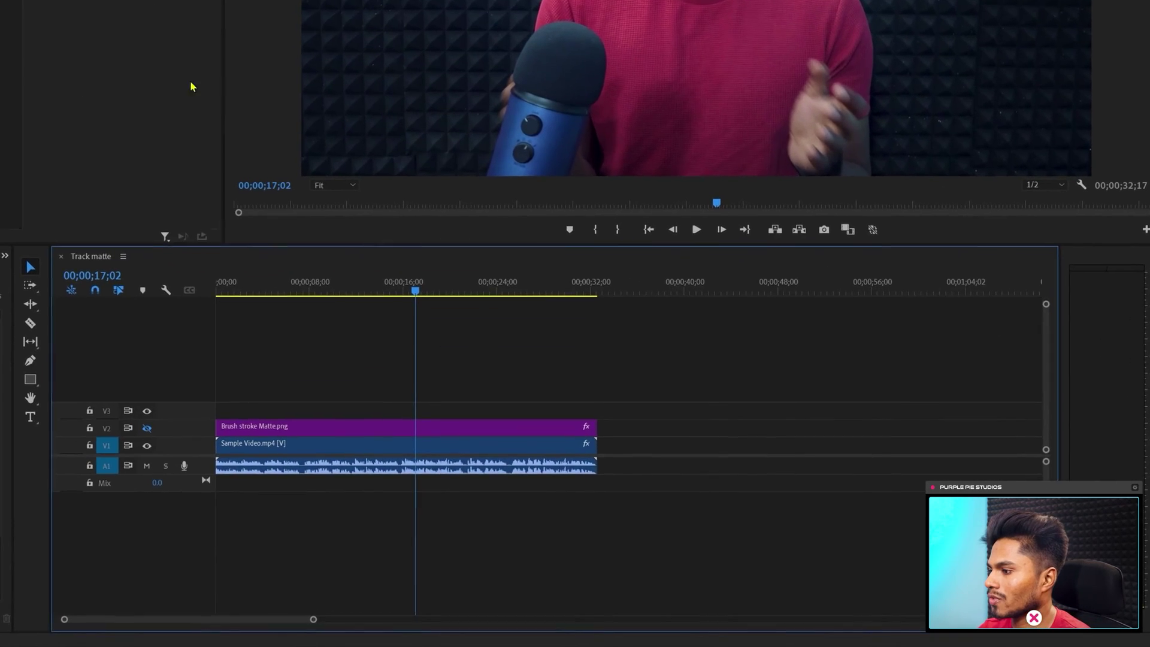
Draw a grey rectangle with the Rectangle Tool and size it to cover the speaker's whole head.
{"action": "left_click", "coordinate": [29, 379]}
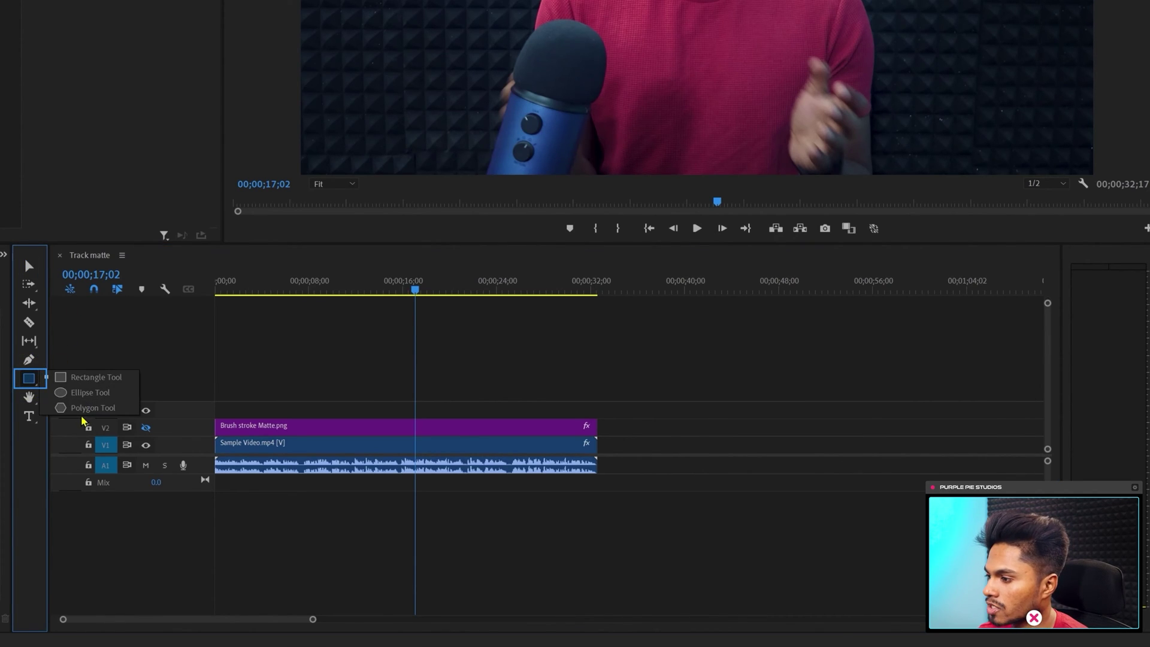
{"action": "left_click", "coordinate": [93, 380]}
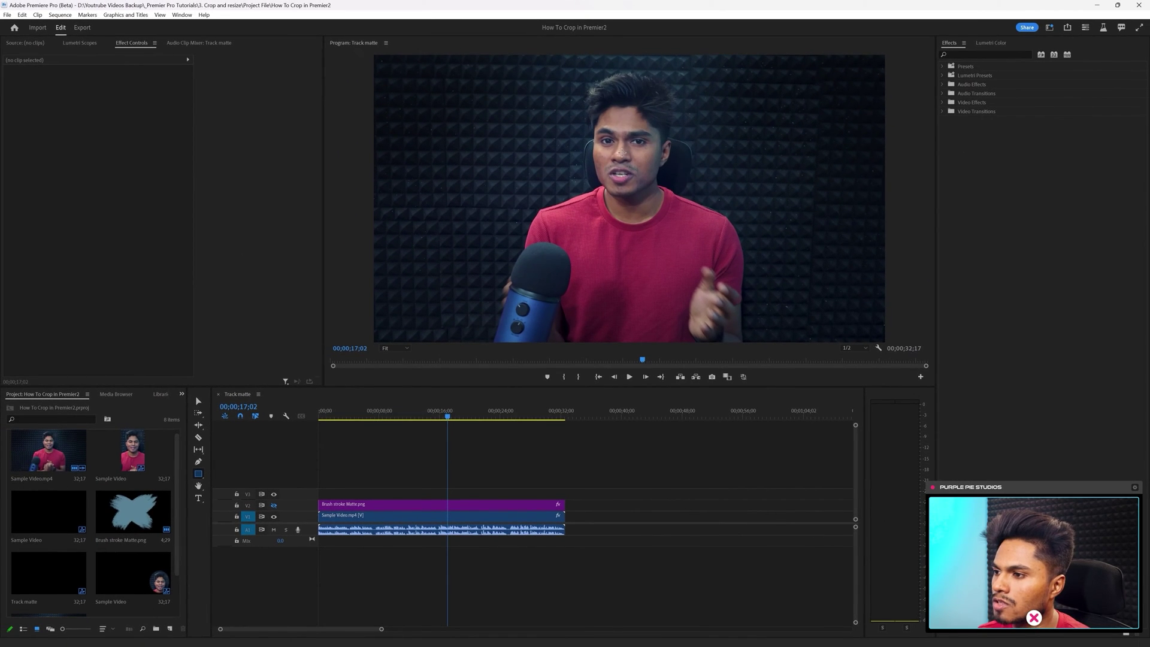
{"action": "mouse_move", "coordinate": [622, 152]}
{"action": "left_mouse_down"}
{"action": "mouse_move", "coordinate": [628, 178]}
{"action": "mouse_move", "coordinate": [710, 240]}
{"action": "mouse_move", "coordinate": [667, 252]}
{"action": "mouse_move", "coordinate": [685, 214]}
{"action": "mouse_move", "coordinate": [649, 142]}
{"action": "left_mouse_up"}
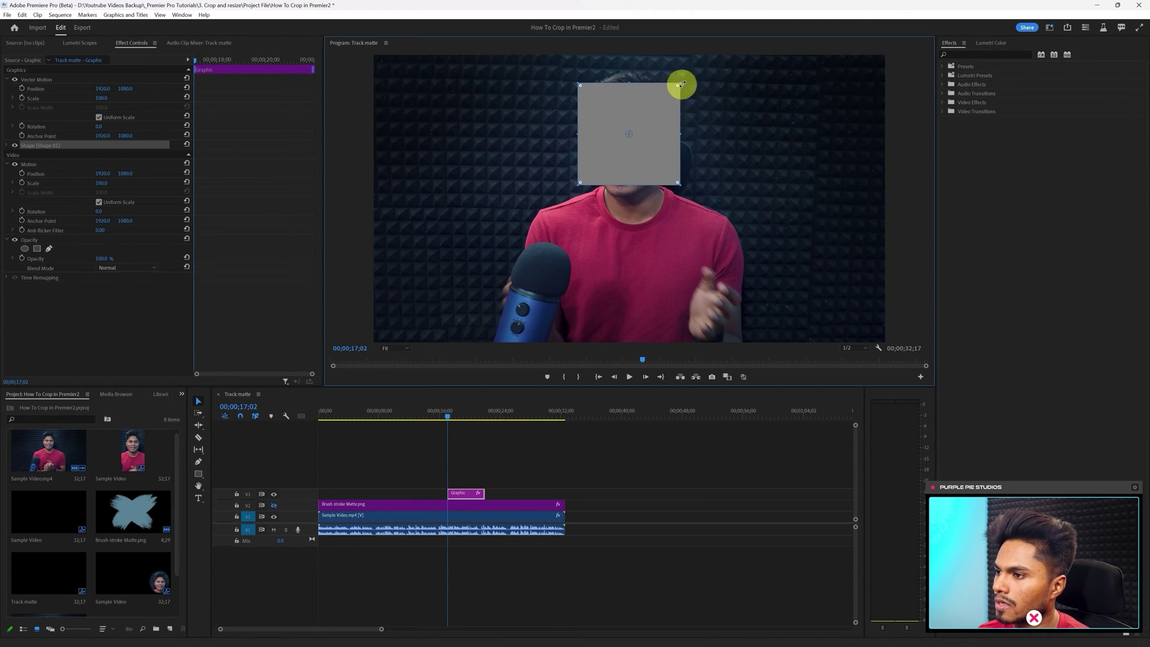
{"action": "mouse_move", "coordinate": [681, 84]}
{"action": "left_mouse_down"}
{"action": "mouse_move", "coordinate": [695, 69]}
{"action": "mouse_move", "coordinate": [688, 77]}
{"action": "left_mouse_up"}
{"action": "left_click_drag", "start_coordinate": [660, 131], "coordinate": [659, 133]}
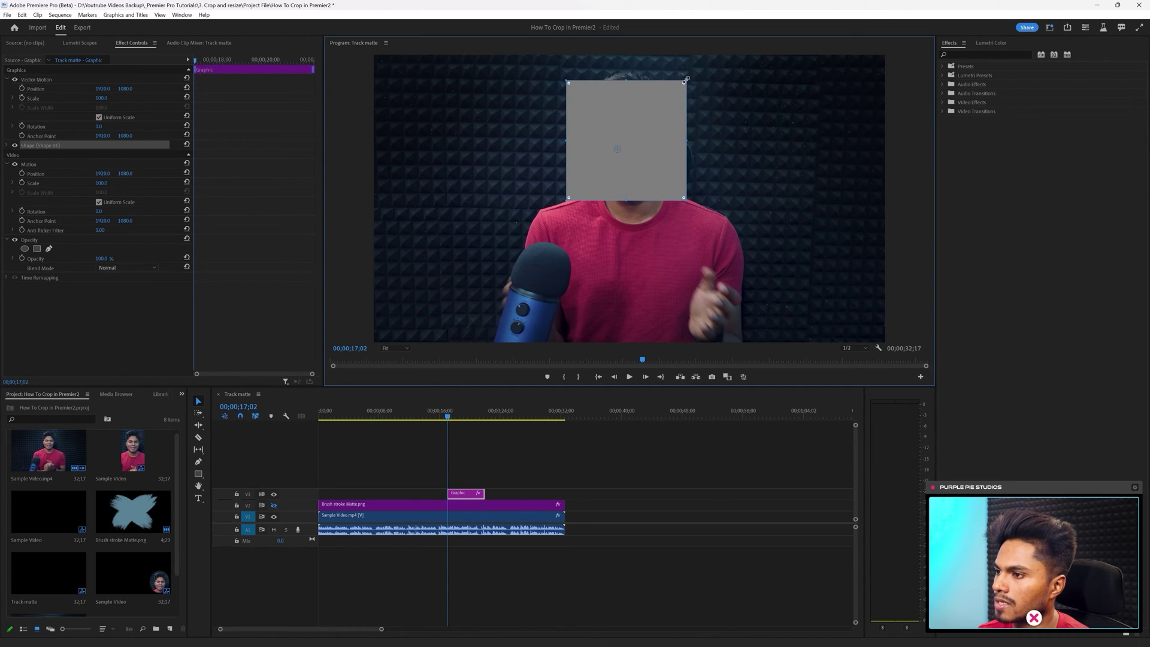
{"action": "mouse_move", "coordinate": [686, 78]}
{"action": "left_mouse_down"}
{"action": "mouse_move", "coordinate": [717, 54]}
{"action": "mouse_move", "coordinate": [695, 63]}
{"action": "left_mouse_up"}
{"action": "left_click_drag", "start_coordinate": [670, 114], "coordinate": [666, 127]}
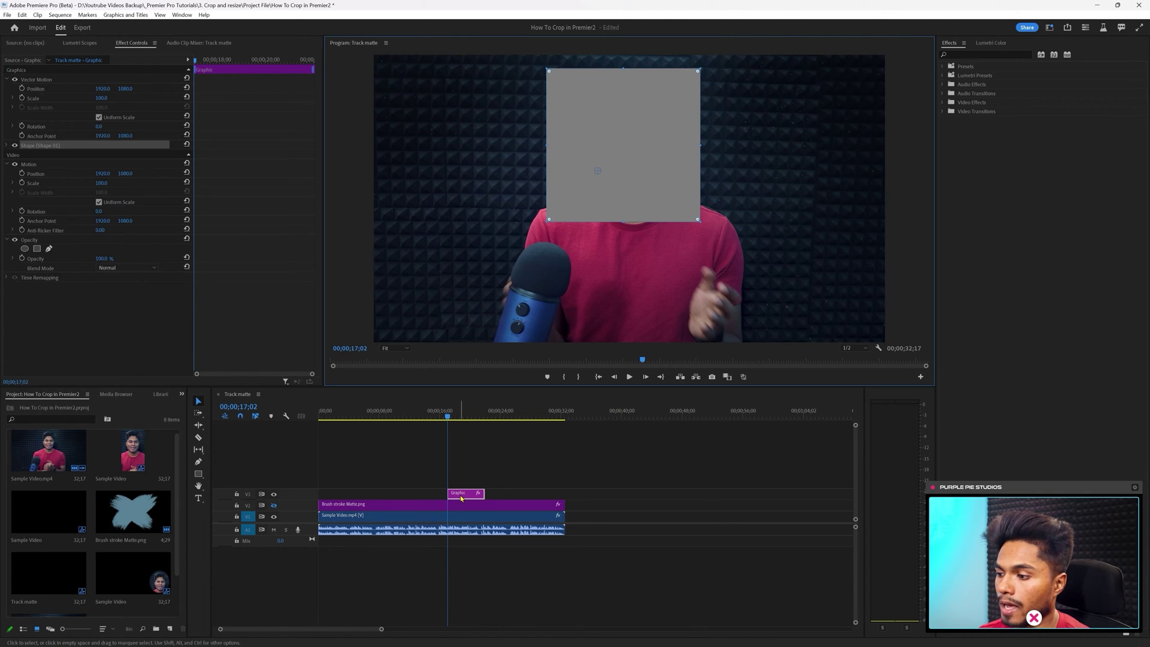
Apply Roughen Edges to the grey rectangle with Border 250 and Scale 10.
{"action": "left_click", "coordinate": [964, 54]}
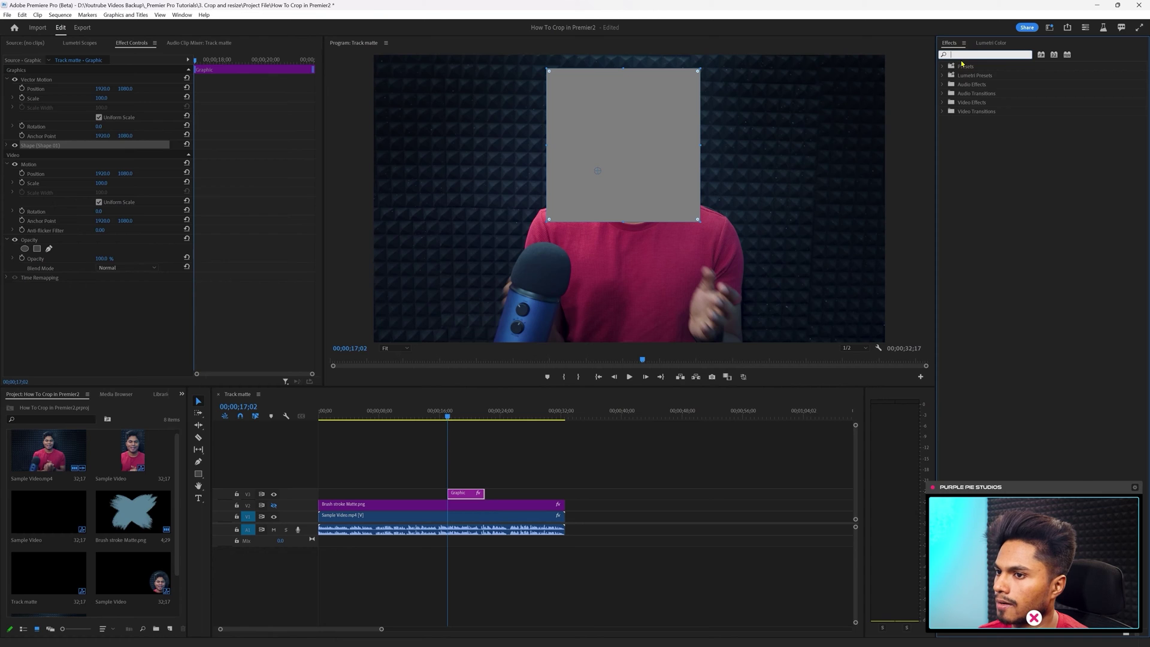
{"action": "type", "text": "rough"}
{"action": "left_click", "coordinate": [981, 121]}
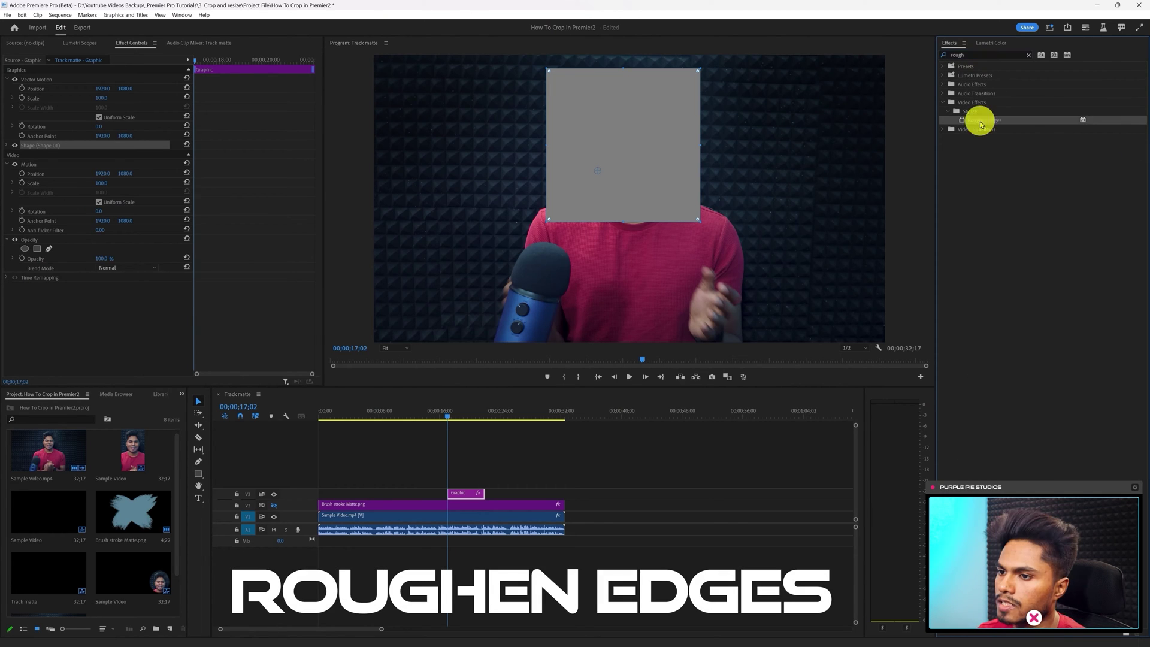
{"action": "double_click", "coordinate": [981, 122]}
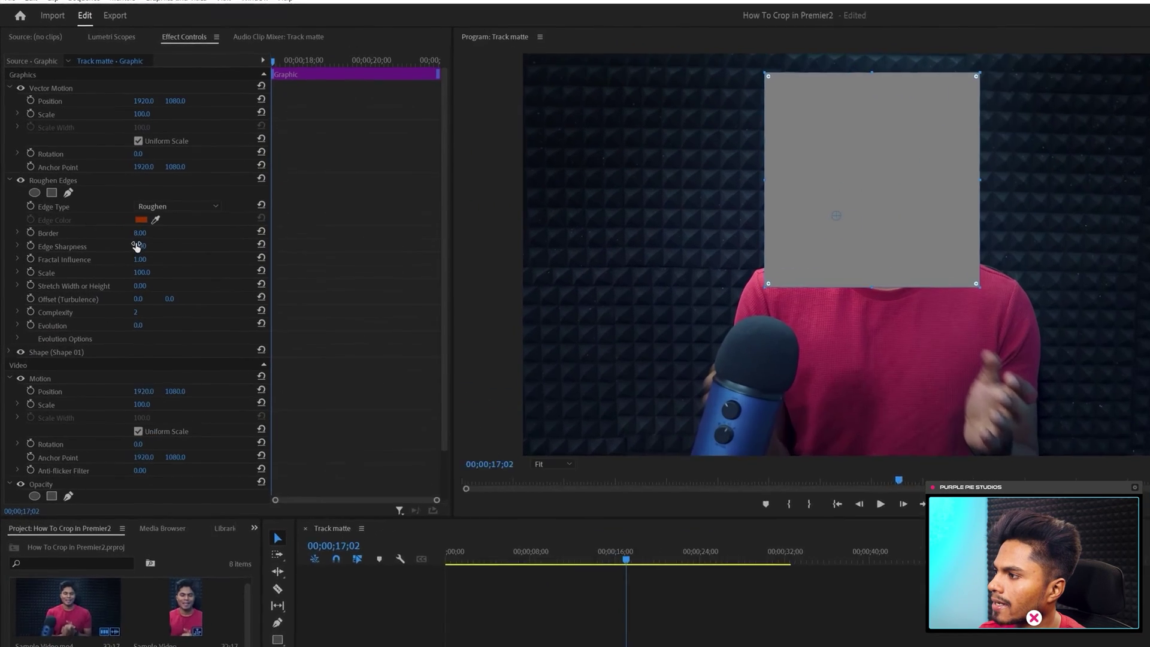
{"action": "left_click", "coordinate": [100, 182]}
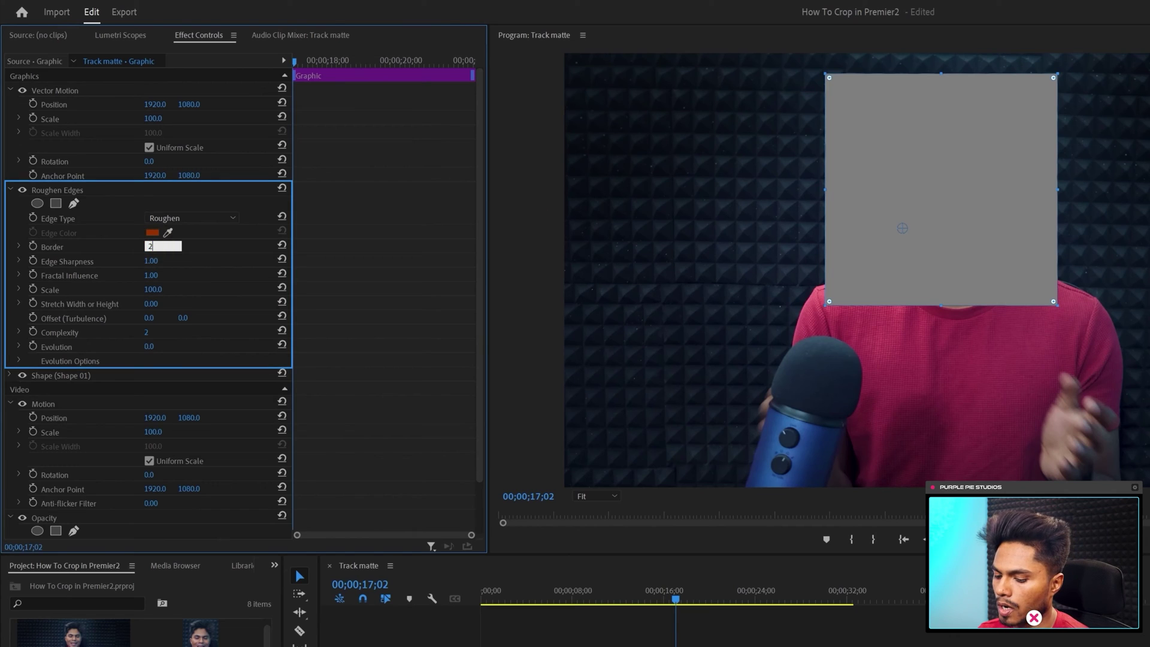
{"action": "key", "text": "Return"}
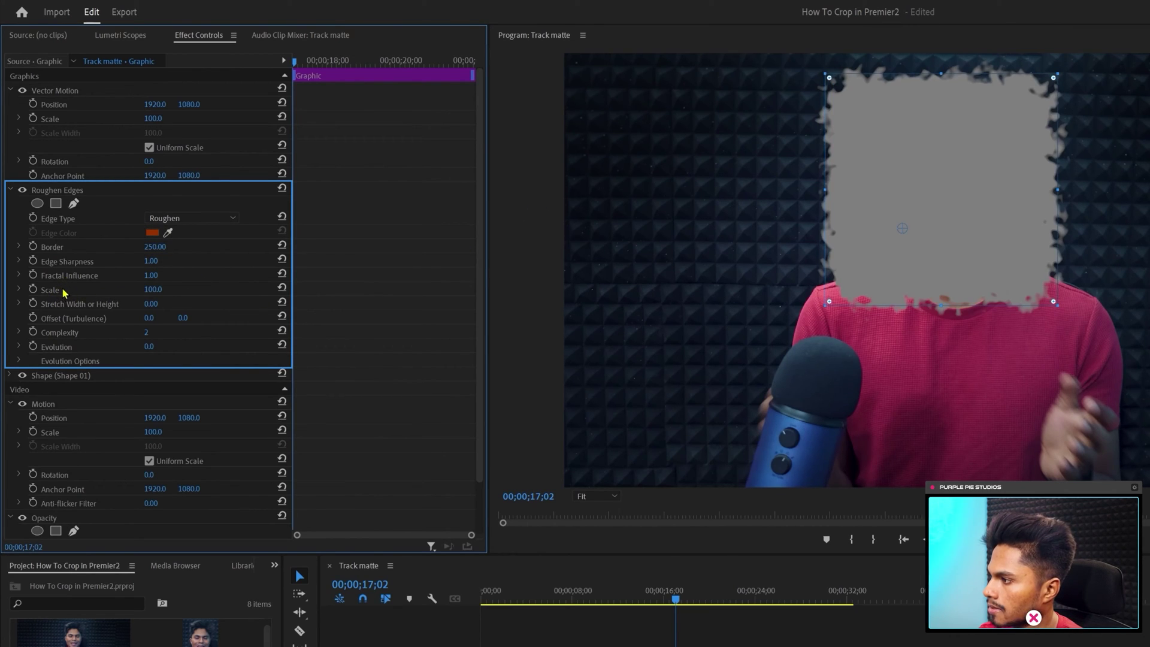
{"action": "left_click", "coordinate": [154, 290]}
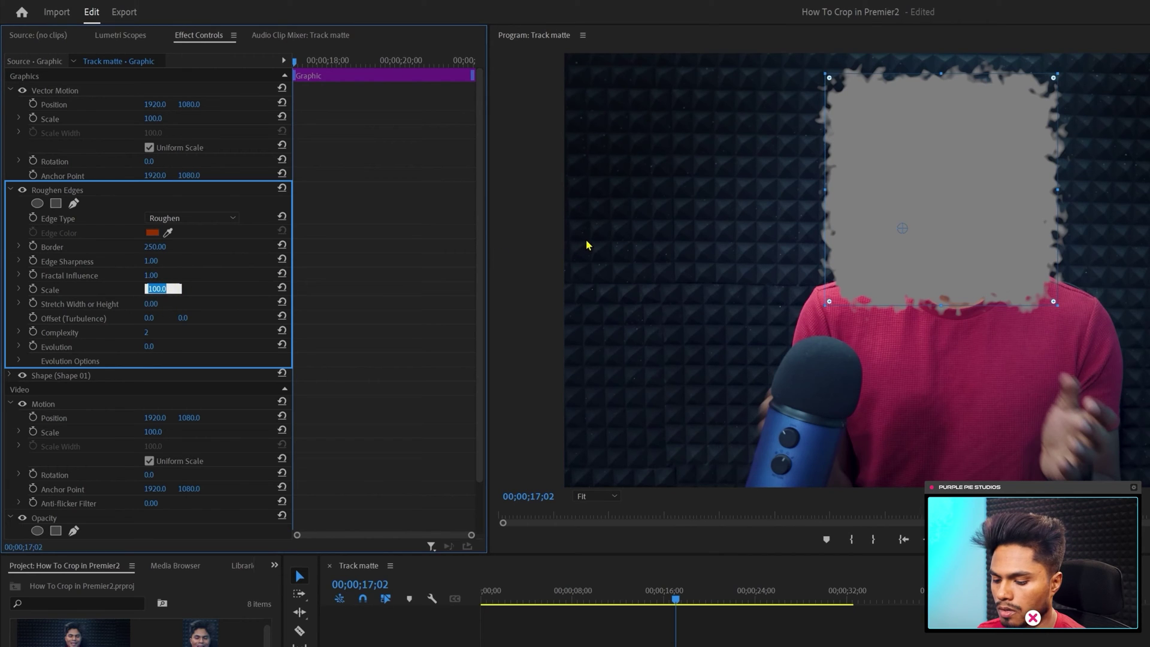
{"action": "type", "text": "10"}
{"action": "key", "text": "Return"}
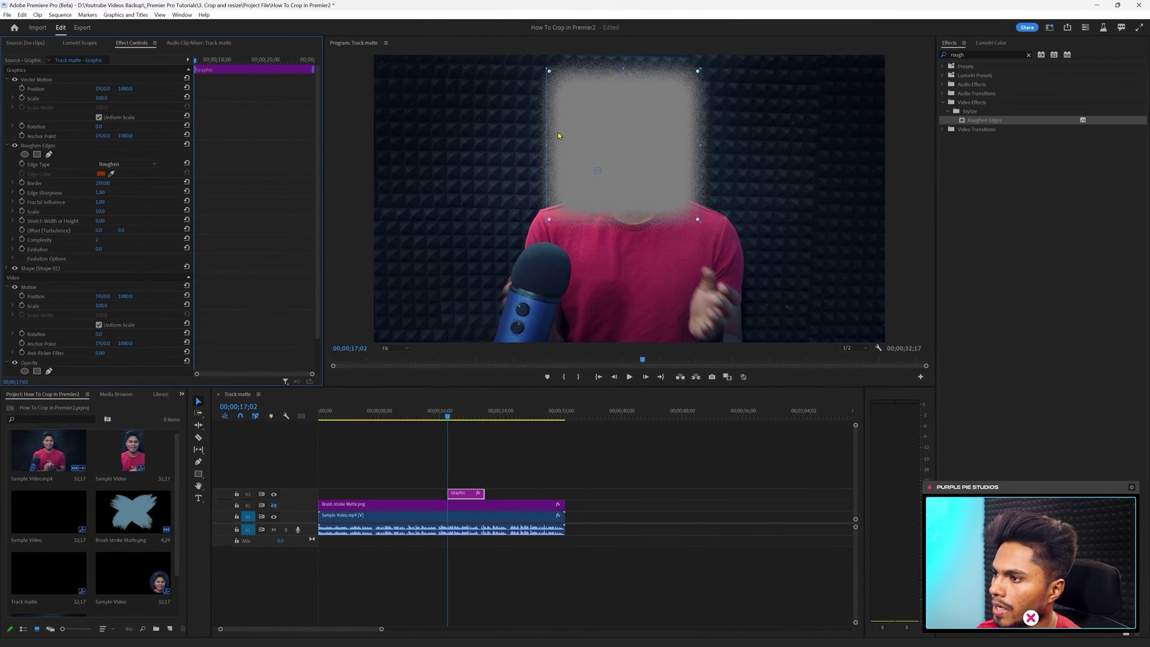
Stretch the V3 Graphic clip to full length and add a Track Matte Key to Sample Video using Video 3.
{"action": "left_click_drag", "start_coordinate": [449, 493], "coordinate": [315, 498]}
{"action": "left_click_drag", "start_coordinate": [484, 493], "coordinate": [580, 525]}
{"action": "left_click", "coordinate": [556, 516]}
{"action": "left_click", "coordinate": [1014, 54]}
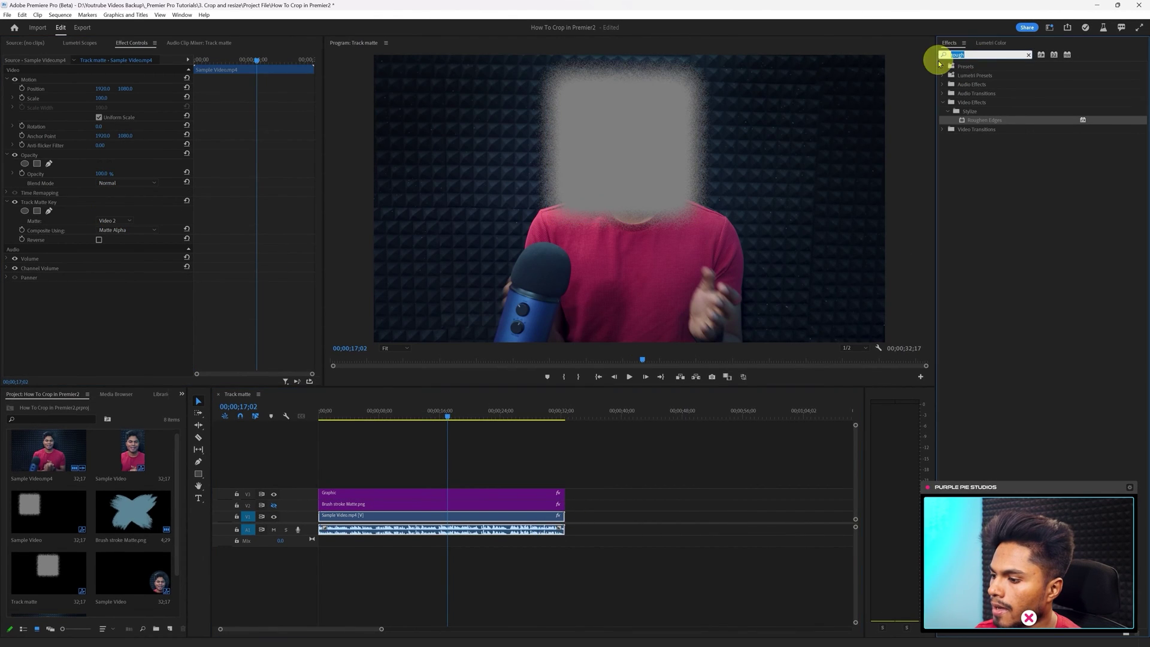
{"action": "type", "text": "track"}
{"action": "left_click_drag", "start_coordinate": [985, 120], "coordinate": [72, 246]}
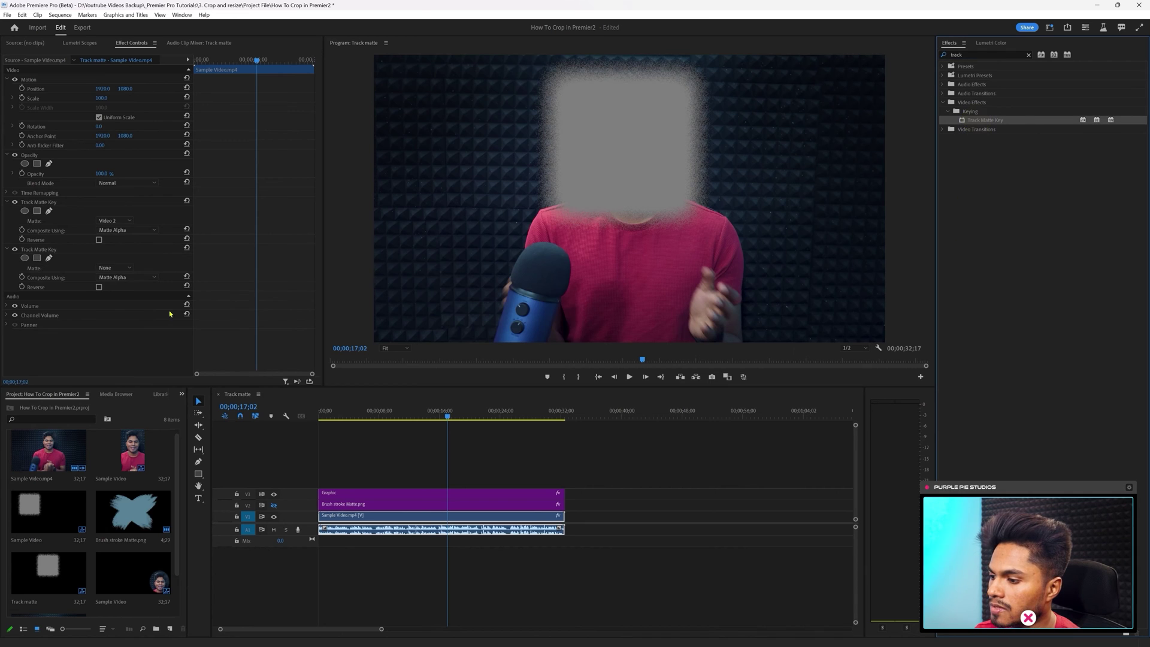
{"action": "left_click", "coordinate": [114, 268]}
{"action": "left_click", "coordinate": [120, 291]}
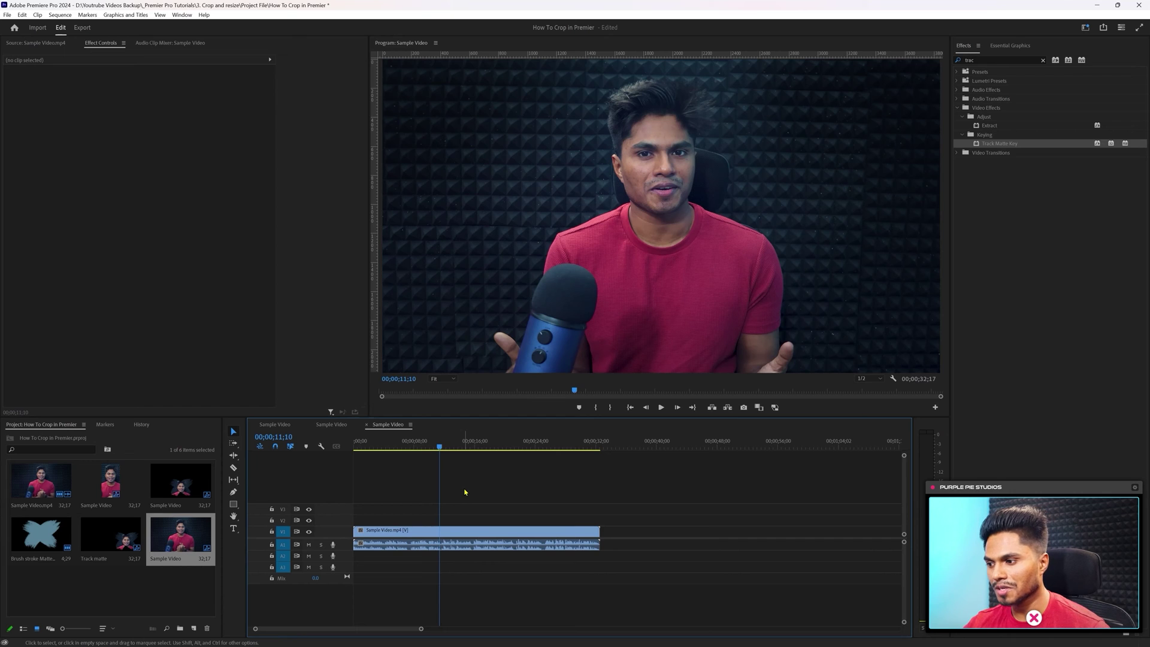
Add an ellipse opacity mask to Sample Video, move it over the face and feather its edge.
{"action": "left_click", "coordinate": [512, 547]}
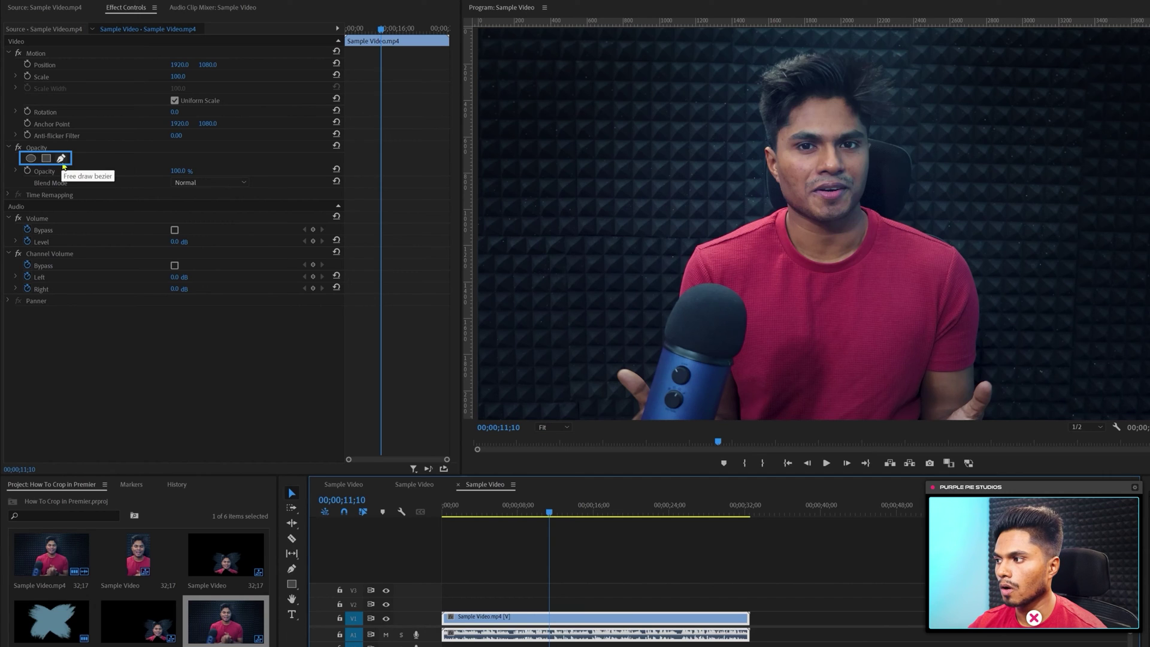
{"action": "left_click", "coordinate": [31, 159]}
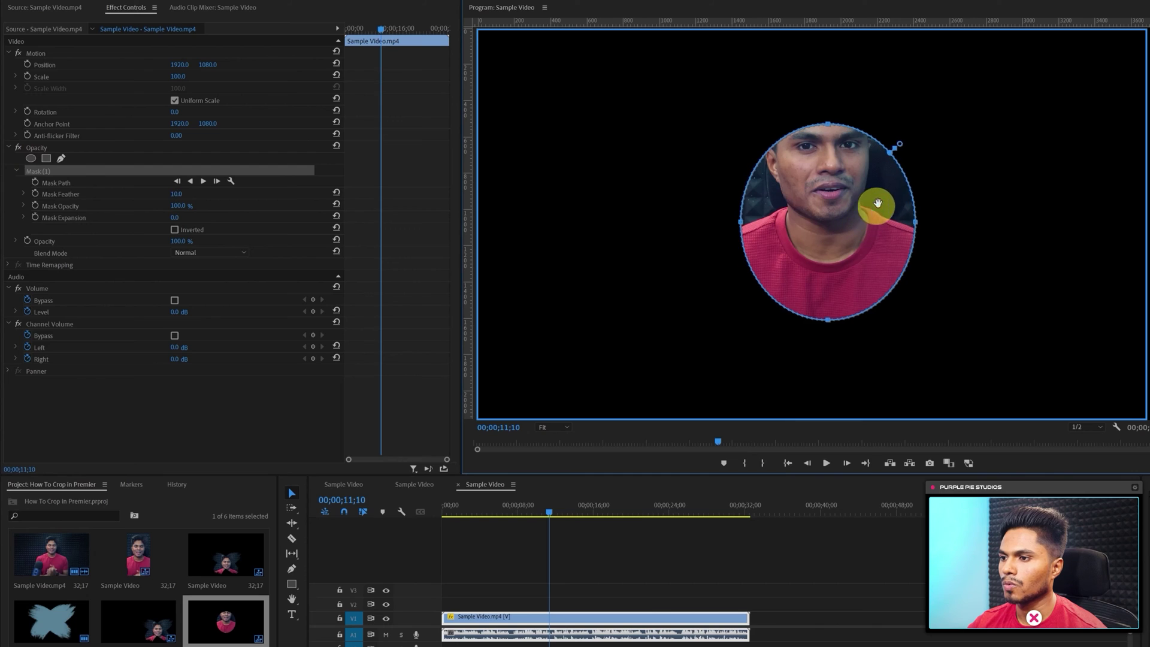
{"action": "left_click_drag", "start_coordinate": [877, 204], "coordinate": [853, 136]}
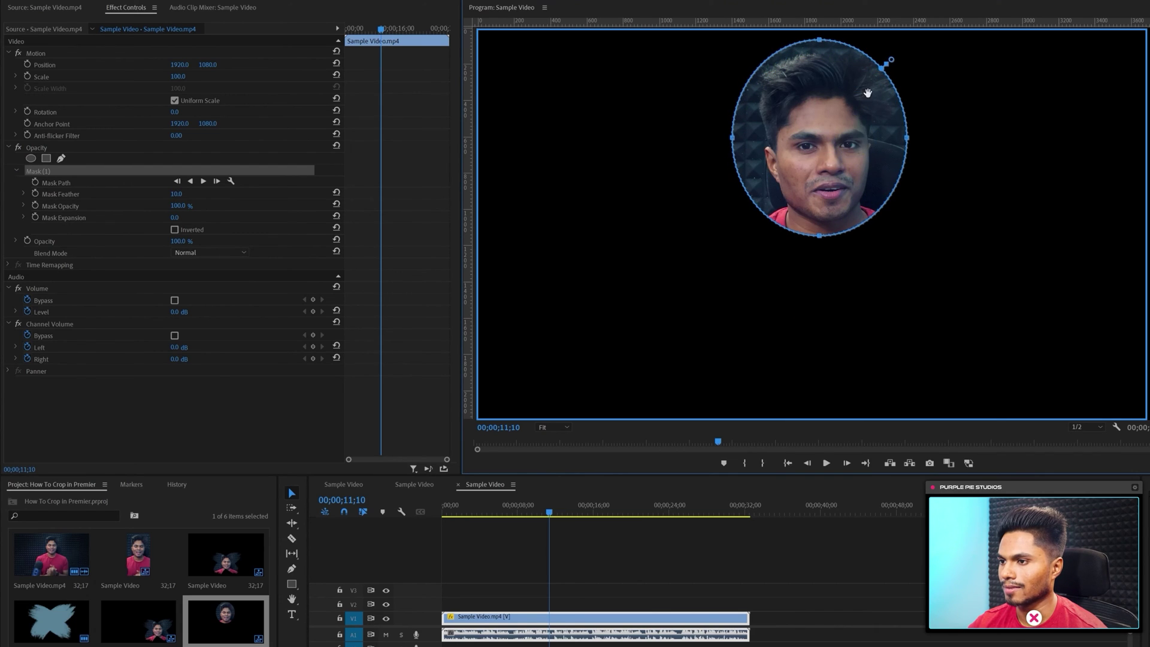
{"action": "mouse_move", "coordinate": [890, 62]}
{"action": "left_mouse_down"}
{"action": "mouse_move", "coordinate": [904, 48]}
{"action": "mouse_move", "coordinate": [892, 60]}
{"action": "left_mouse_up"}
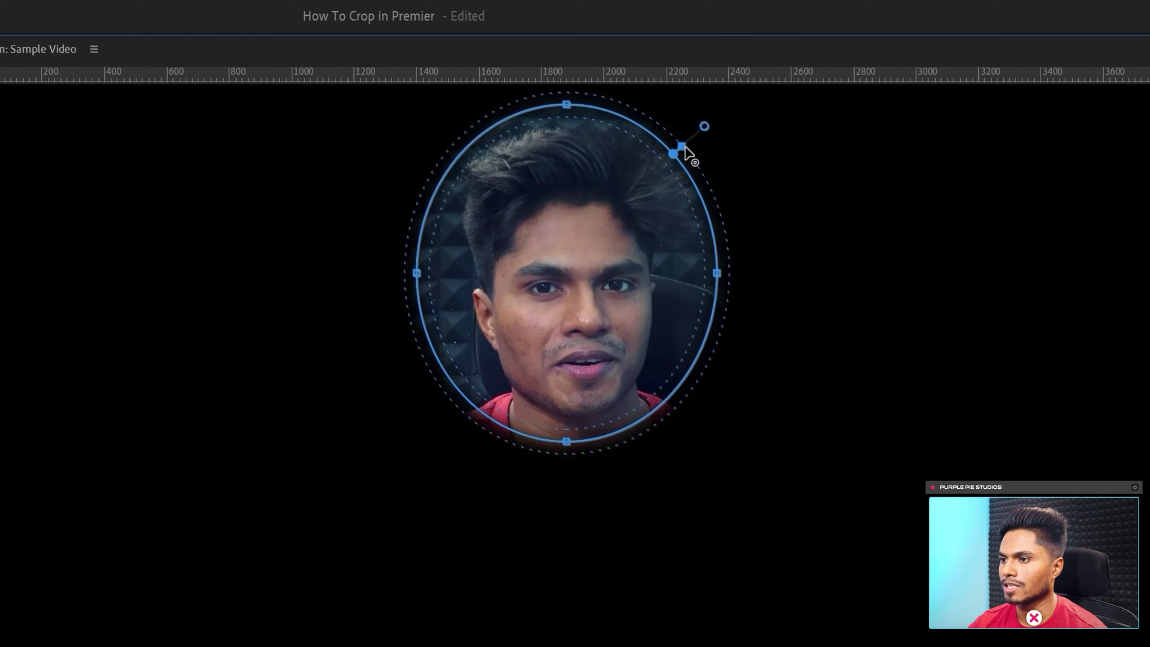
{"action": "left_click_drag", "start_coordinate": [888, 64], "coordinate": [893, 61]}
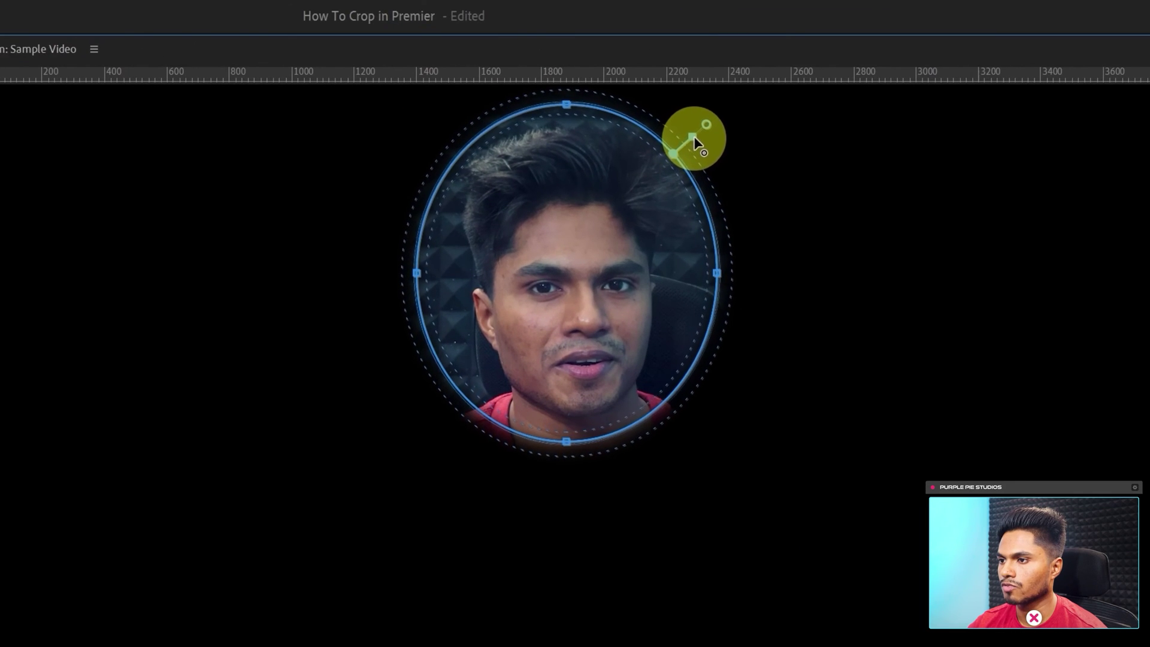
{"action": "mouse_move", "coordinate": [695, 141]}
{"action": "left_mouse_down"}
{"action": "mouse_move", "coordinate": [723, 118]}
{"action": "mouse_move", "coordinate": [681, 148]}
{"action": "left_mouse_up"}
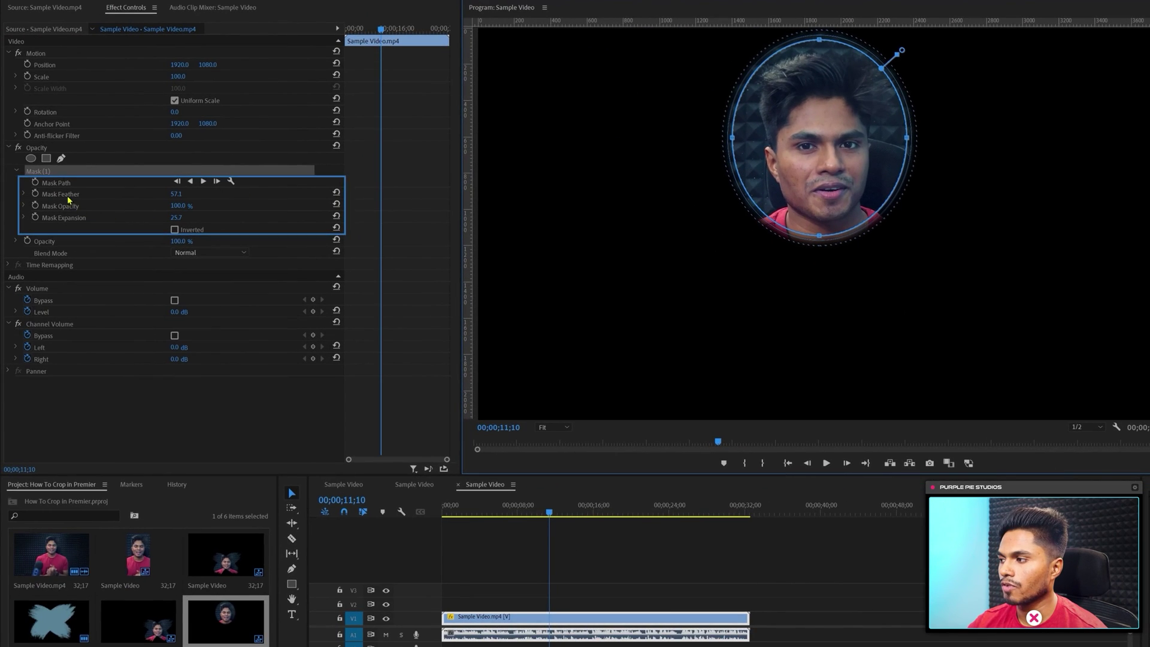
Set the mask feather to 61.0.
{"action": "left_click", "coordinate": [67, 195]}
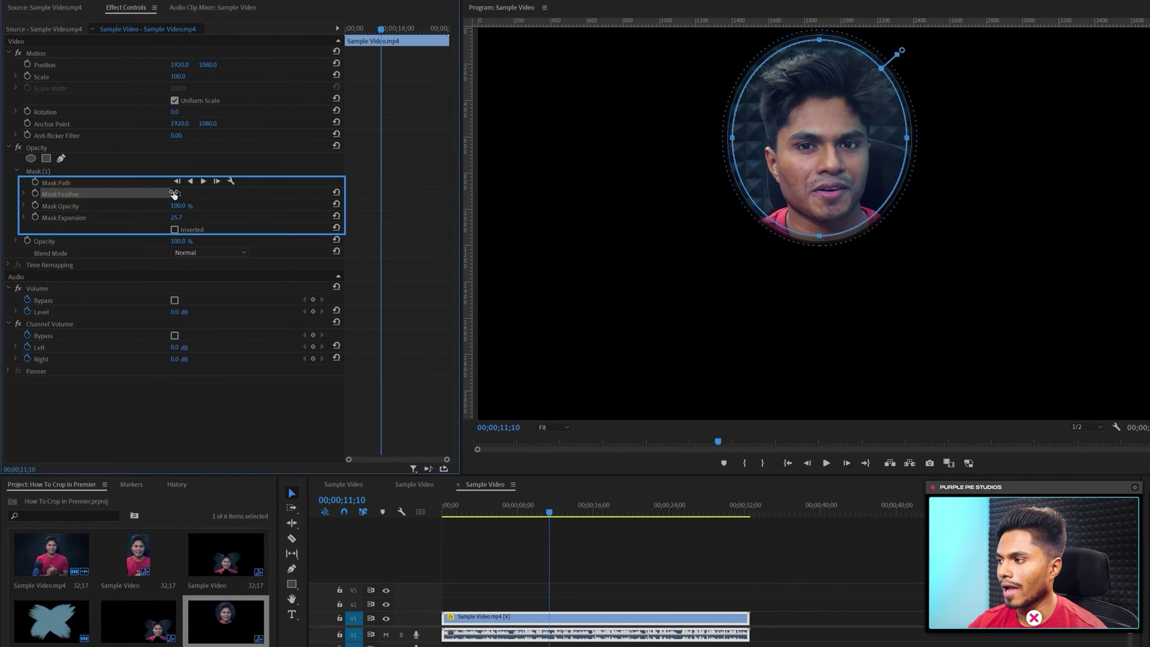
{"action": "mouse_move", "coordinate": [218, 186]}
{"action": "left_mouse_down"}
{"action": "mouse_move", "coordinate": [207, 195]}
{"action": "mouse_move", "coordinate": [233, 187]}
{"action": "left_mouse_up"}
{"action": "left_click_drag", "start_coordinate": [564, 566], "coordinate": [608, 614]}
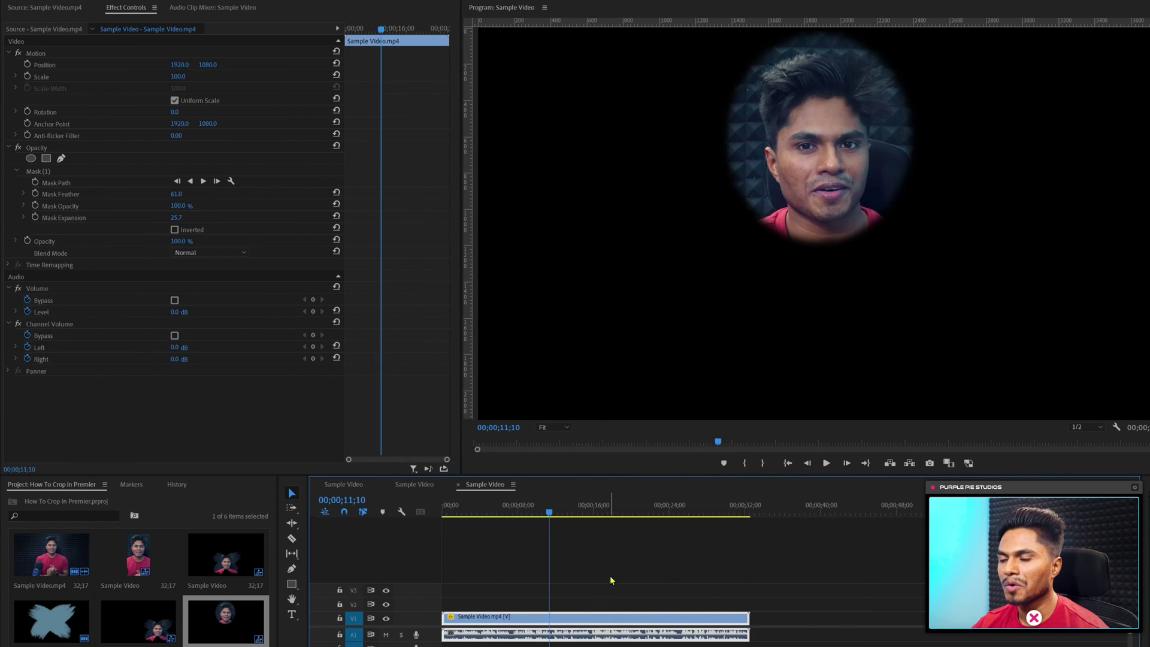
Move the masked clip's position right and down to the lower-right of the frame.
{"action": "left_click", "coordinate": [49, 68]}
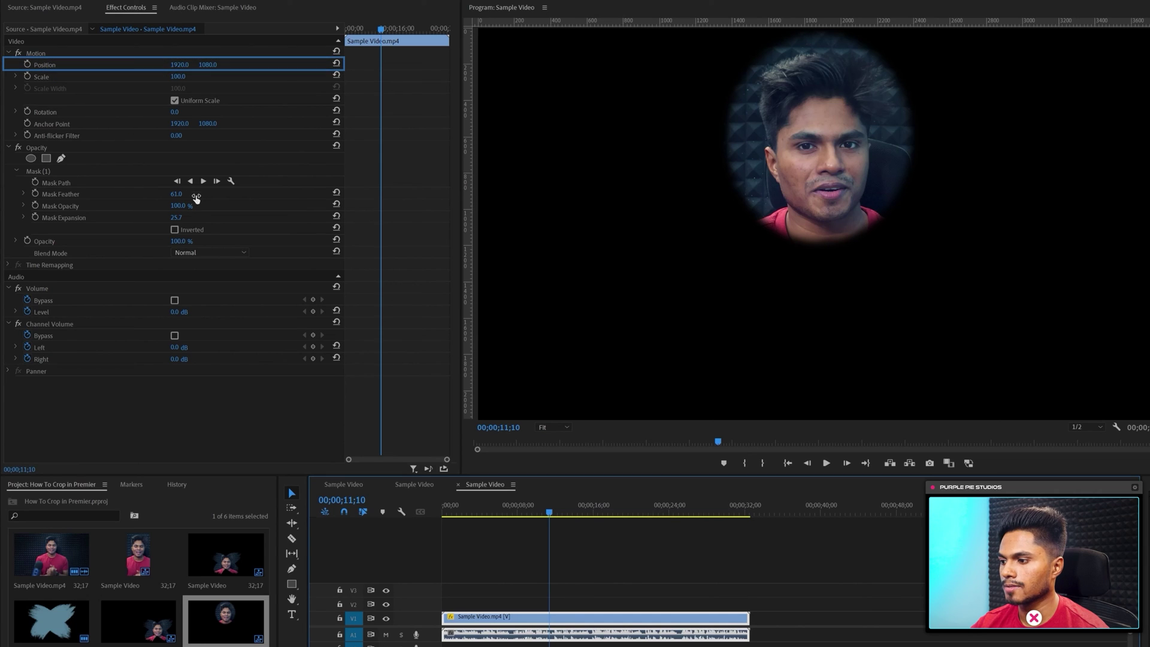
{"action": "left_click", "coordinate": [44, 64]}
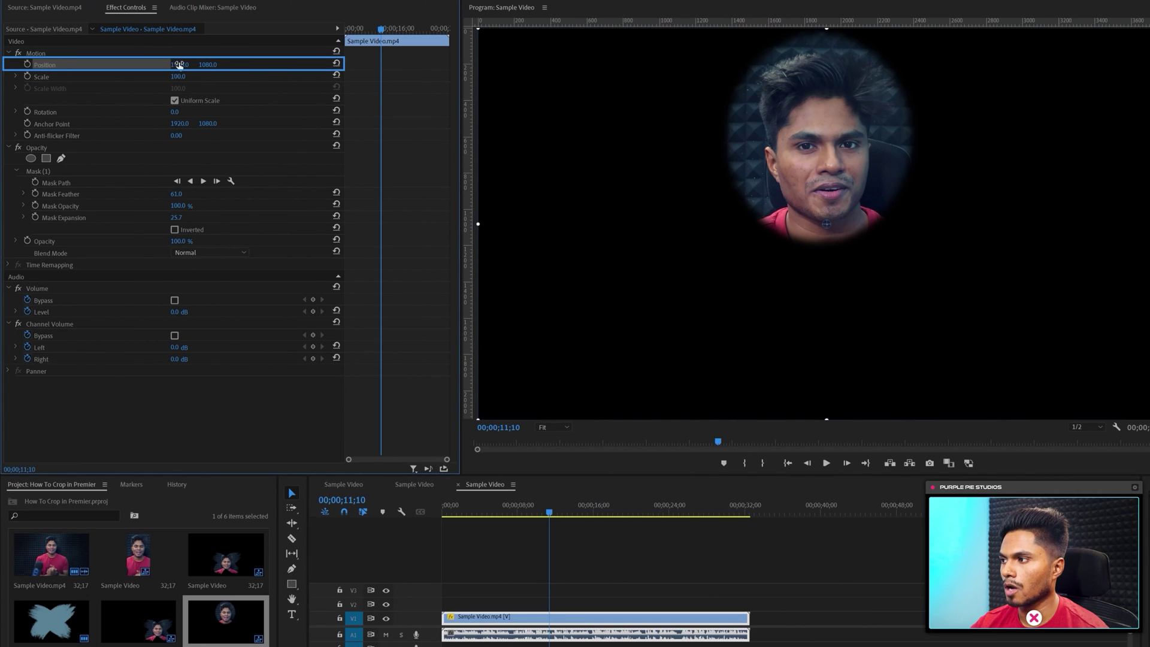
{"action": "left_click_drag", "start_coordinate": [919, 95], "coordinate": [980, 96]}
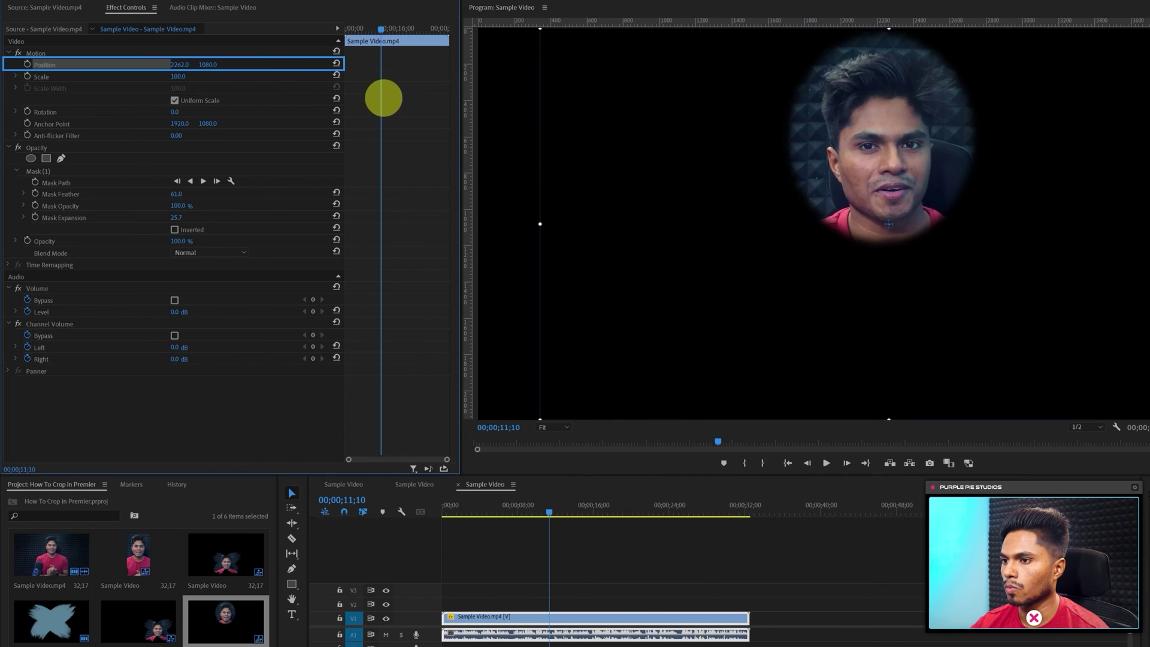
{"action": "left_click_drag", "start_coordinate": [817, 96], "coordinate": [819, 95]}
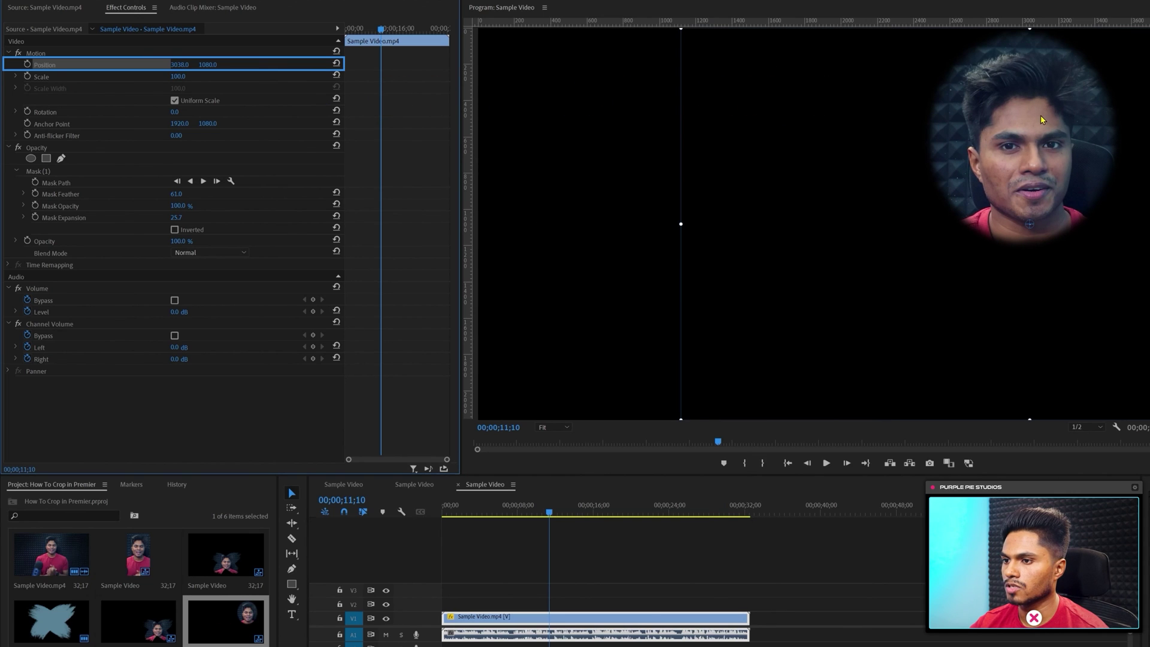
{"action": "left_click_drag", "start_coordinate": [1042, 120], "coordinate": [1075, 262]}
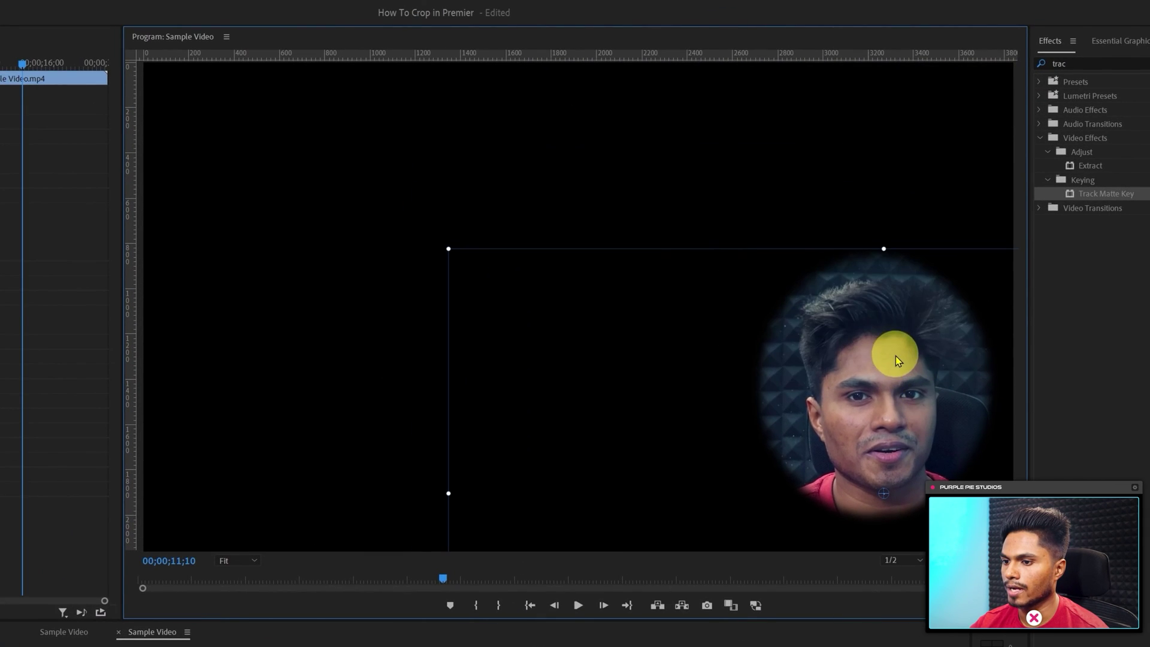
{"action": "left_click_drag", "start_coordinate": [896, 356], "coordinate": [904, 376]}
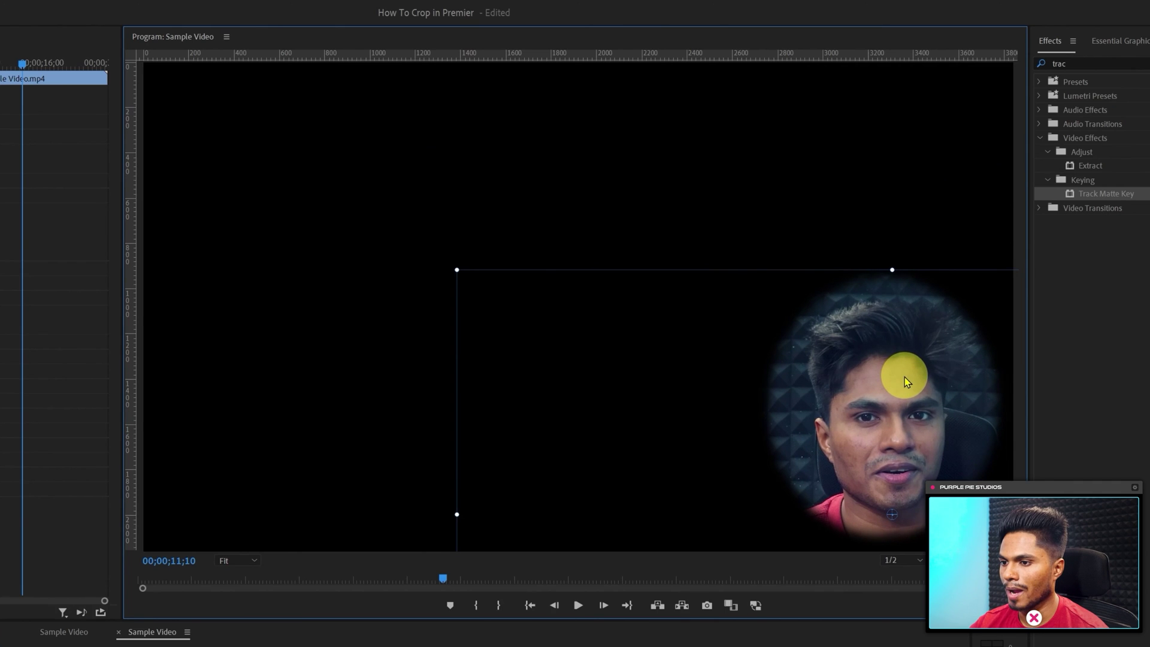